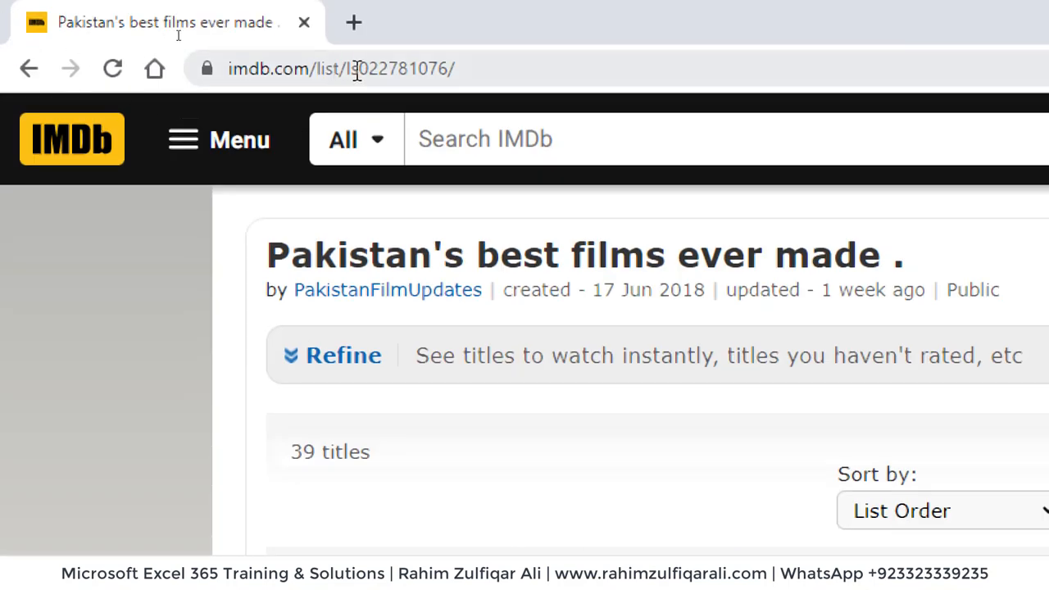
Step: Examine the IMDb page "Pakistan's best films ever made" and its address, looking through the titles down to the last entry
click(357, 71)
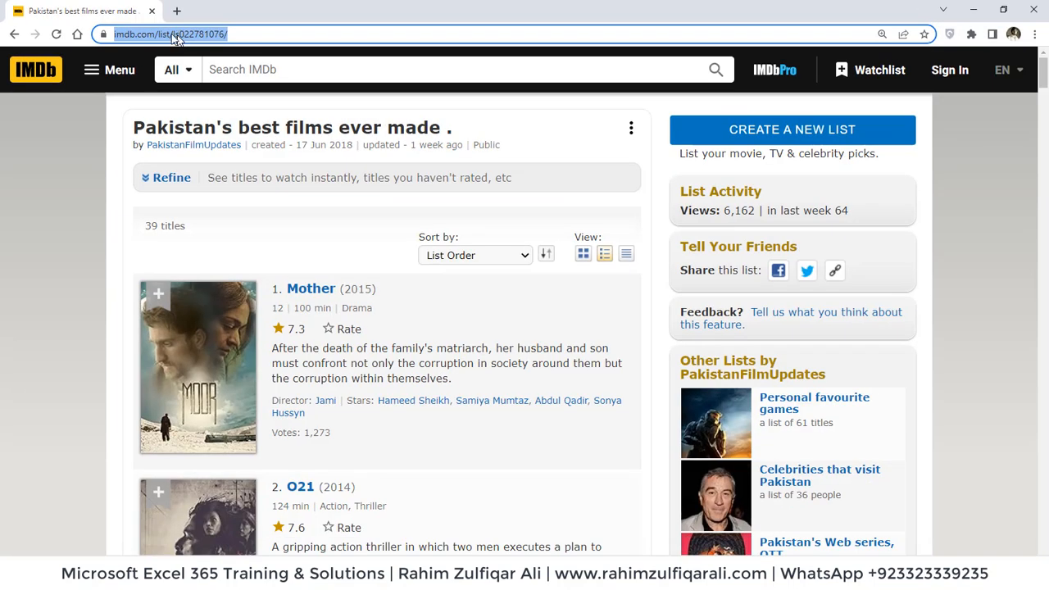
click(74, 214)
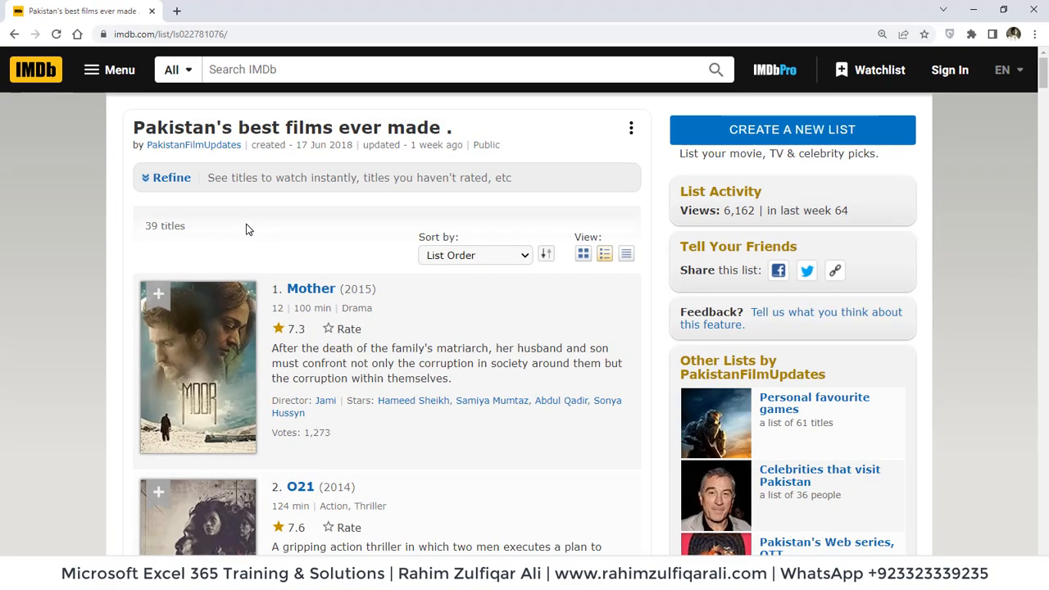
scroll(246, 230, down, 1)
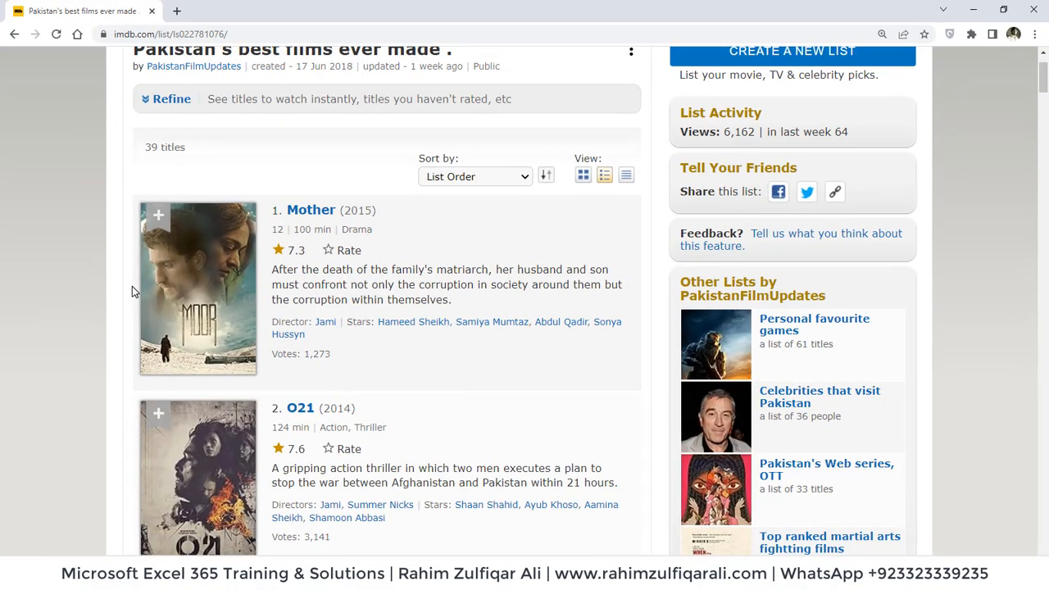
scroll(29, 358, down, 5)
scroll(132, 286, down, 5)
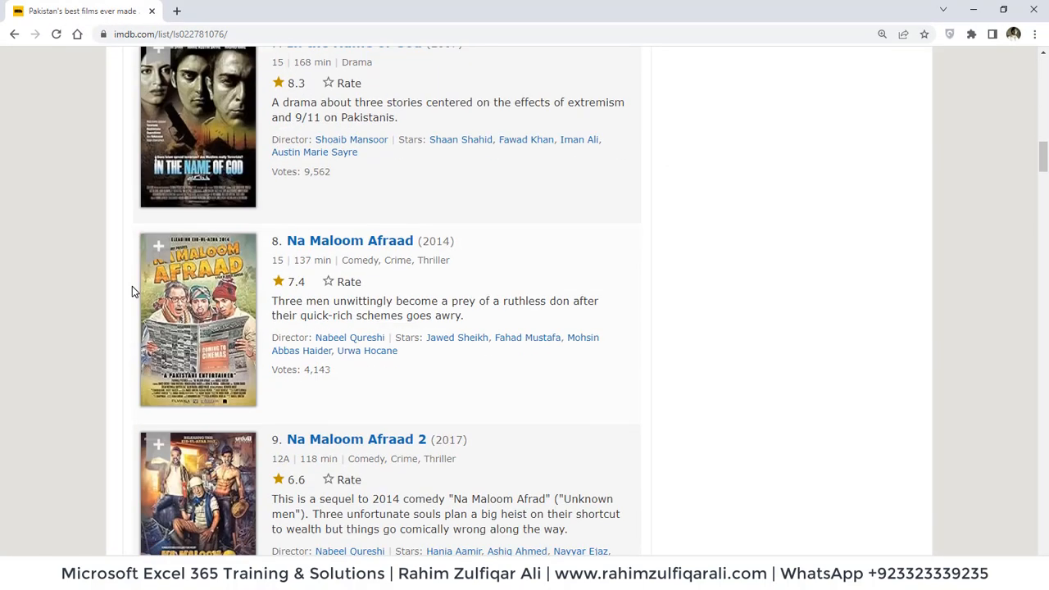
key(End)
scroll(132, 286, up, 5)
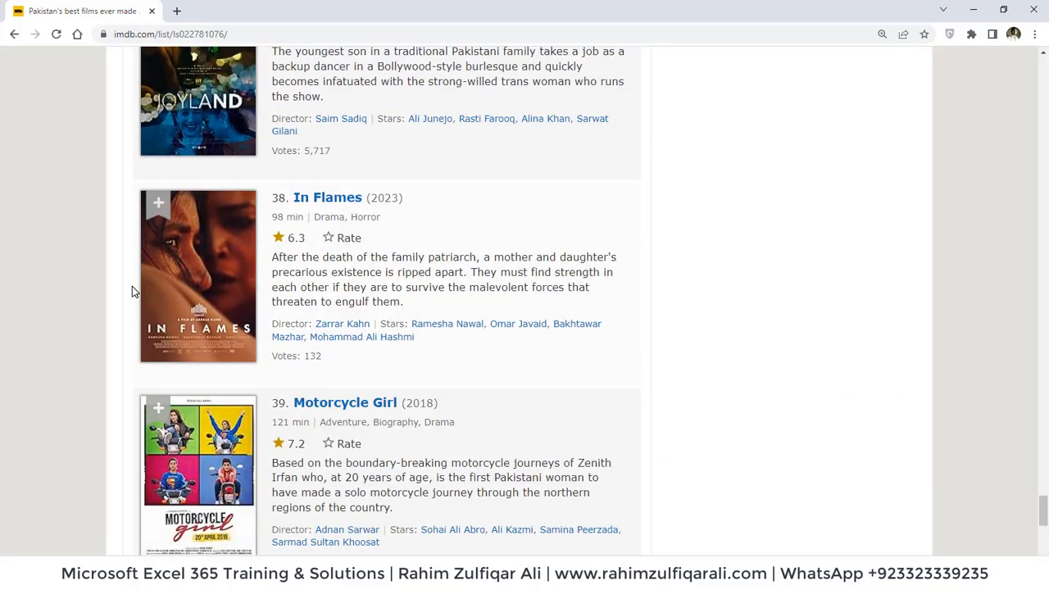
scroll(132, 286, up, 20)
key(Home)
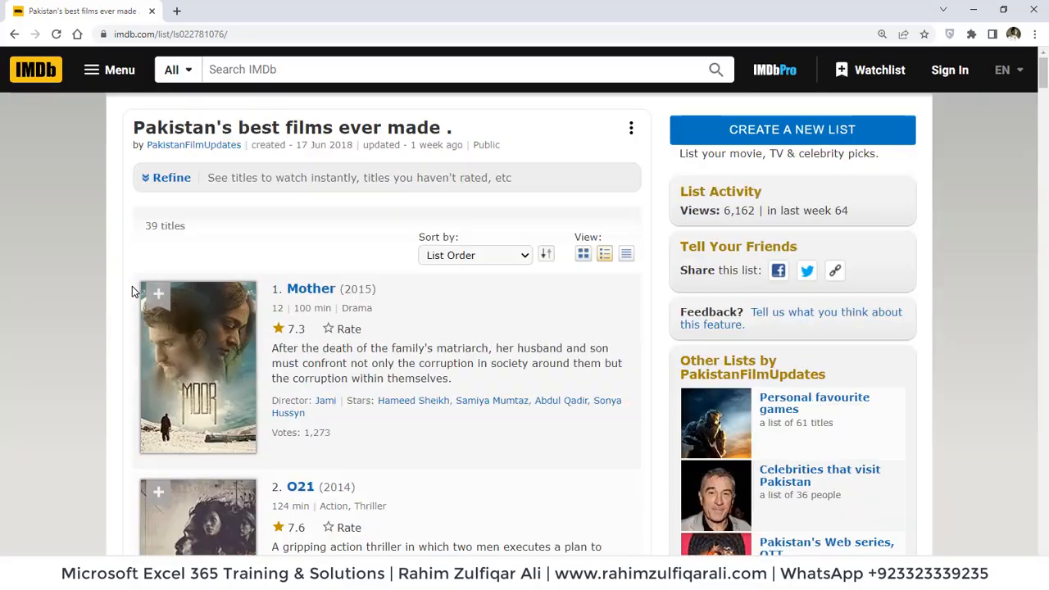
scroll(131, 290, down, 15)
scroll(132, 286, up, 15)
Step: Copy the web address of the IMDb film list and switch to Excel
click(229, 31)
key(ctrl+c)
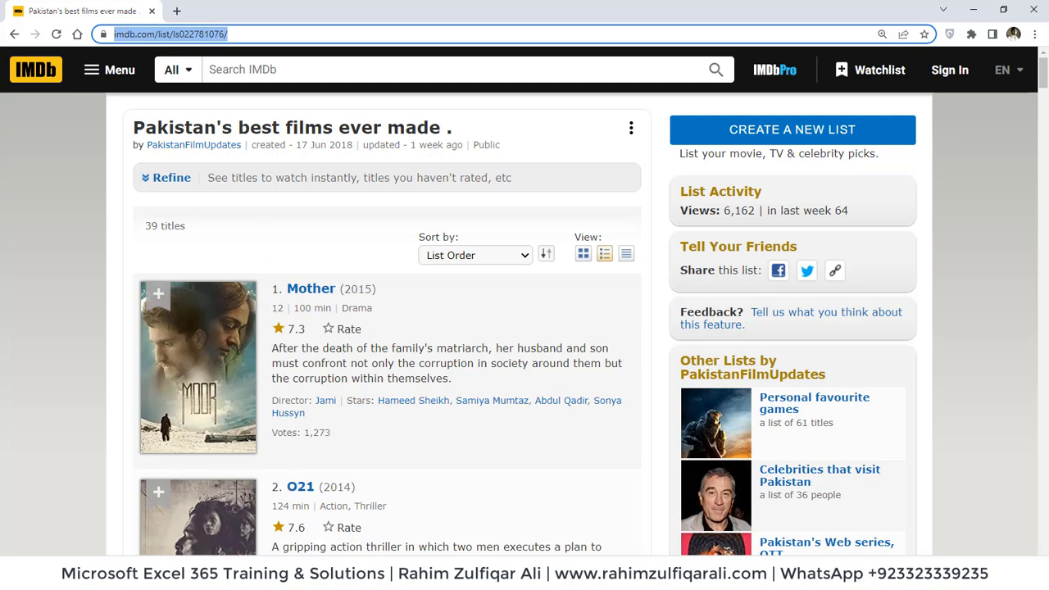
click(373, 577)
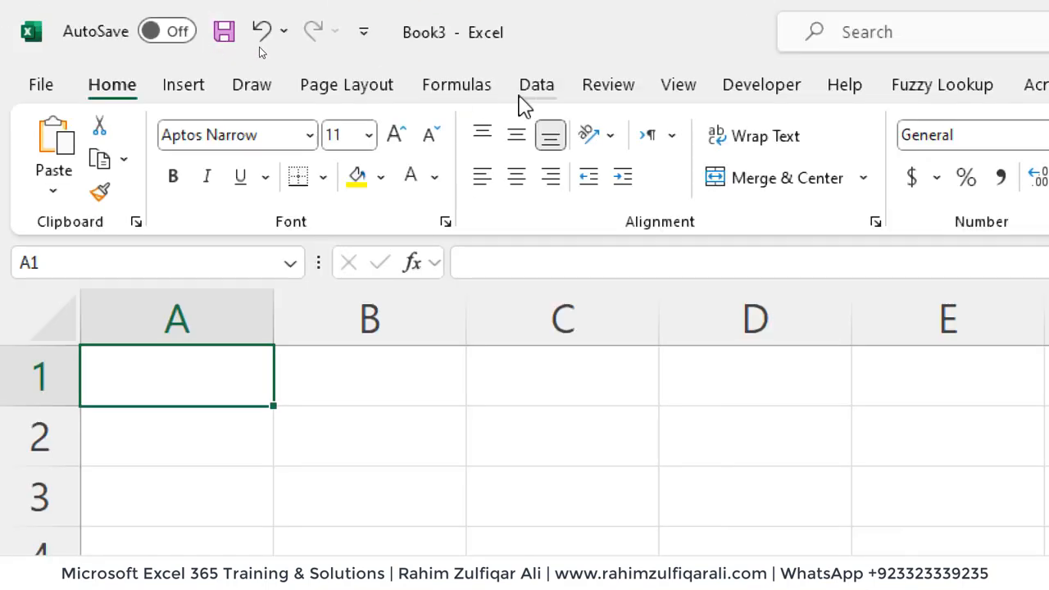
click(538, 89)
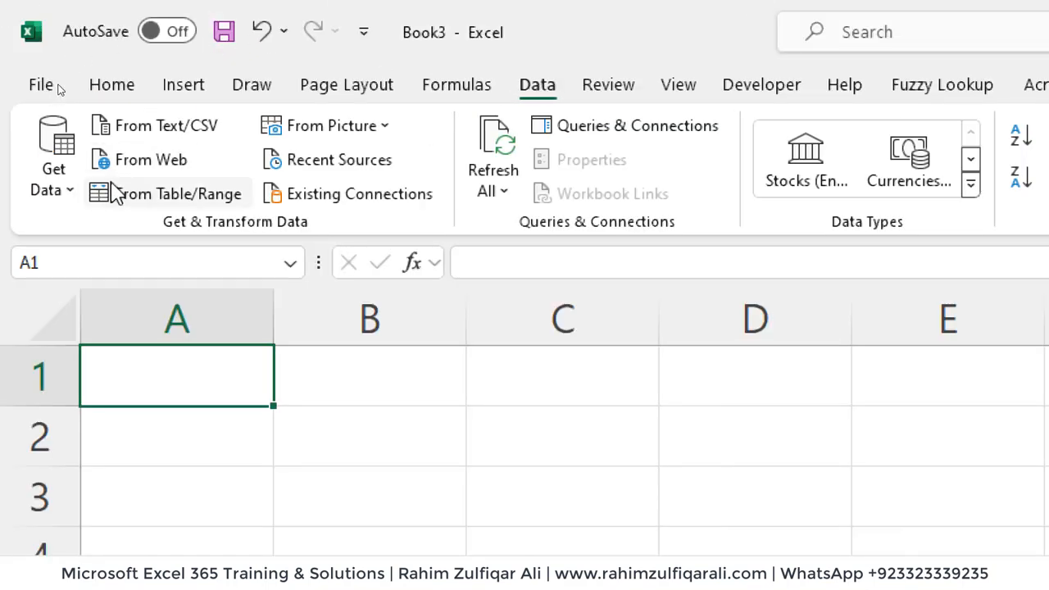
click(141, 162)
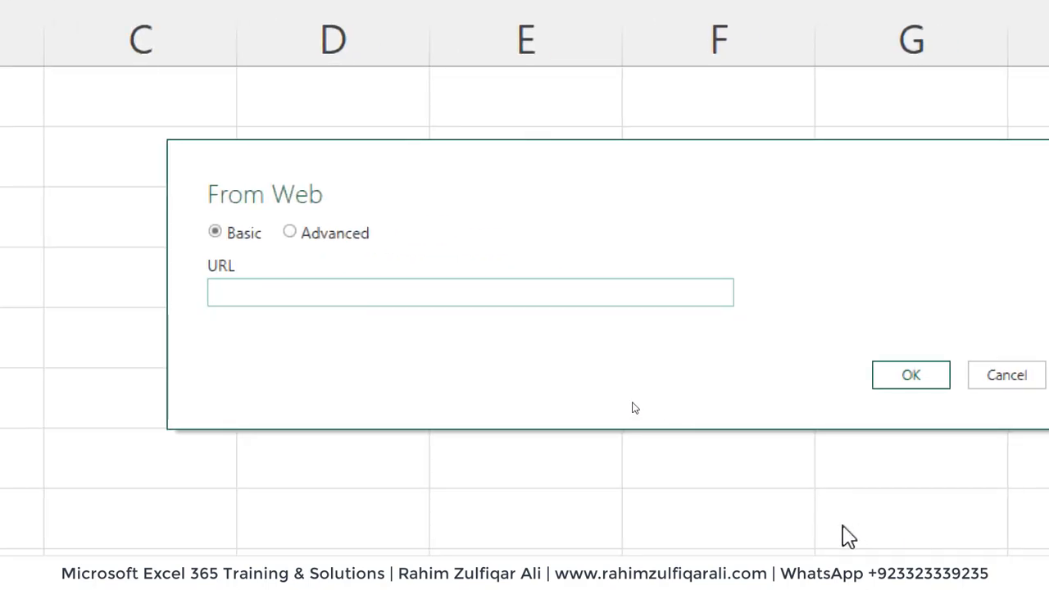
key(ctrl+v)
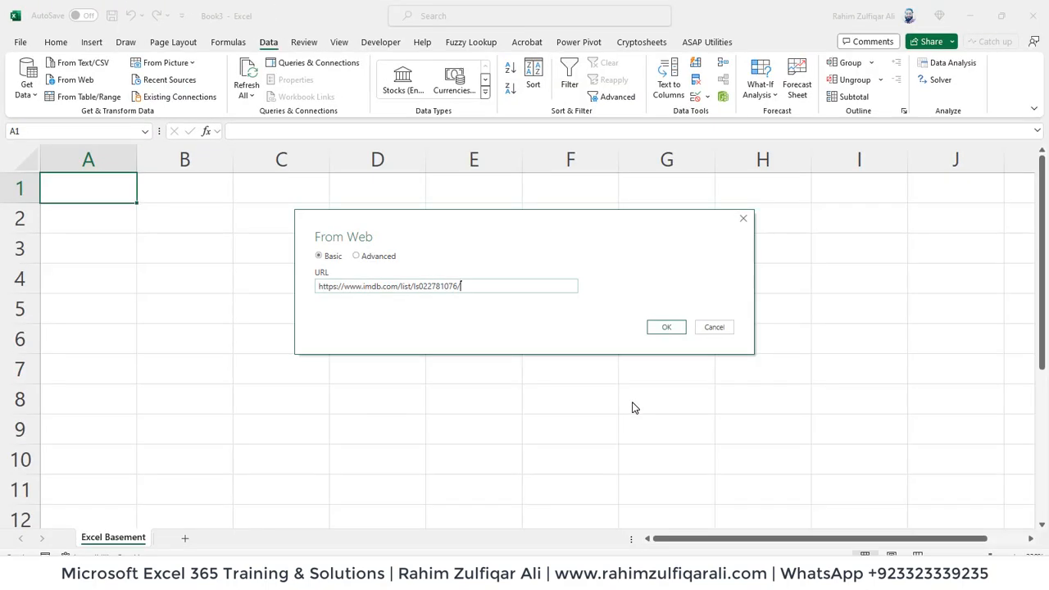
click(664, 328)
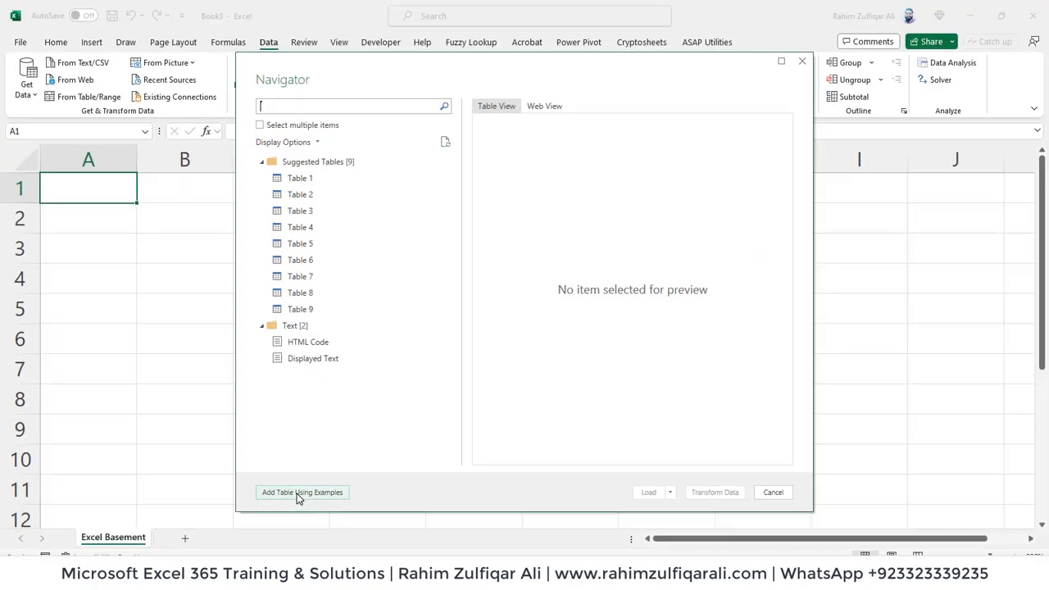
Step: Start a table using examples from the web page and name its first column Movie Name
click(311, 492)
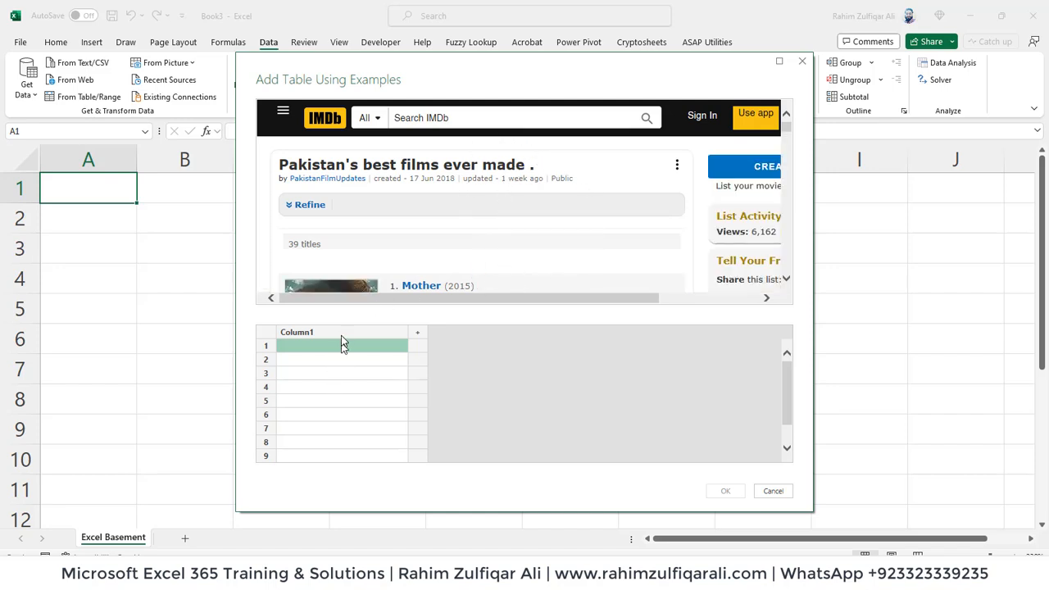
scroll(734, 217, down, 1)
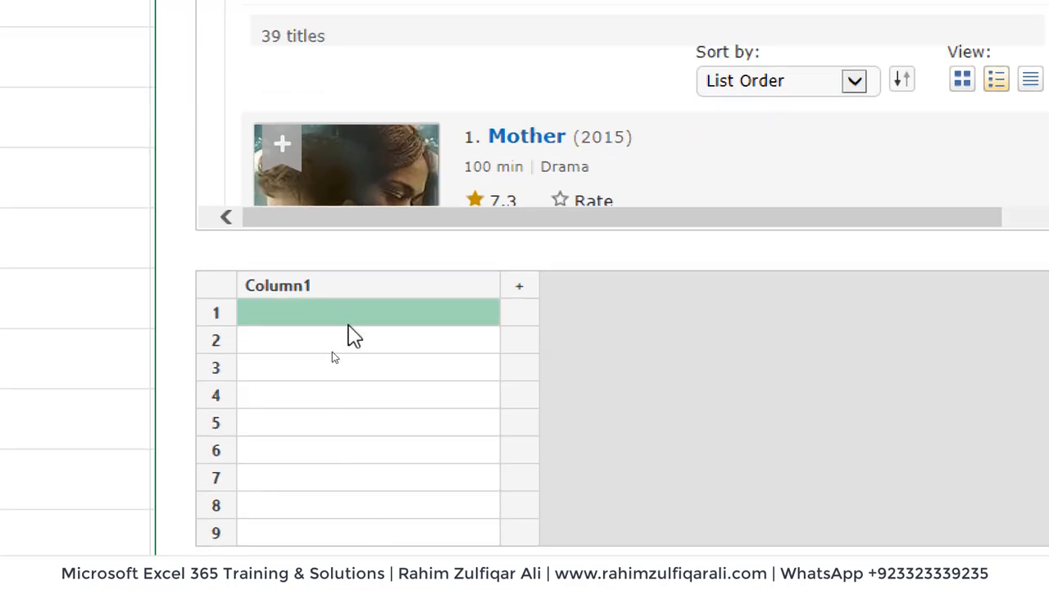
click(343, 297)
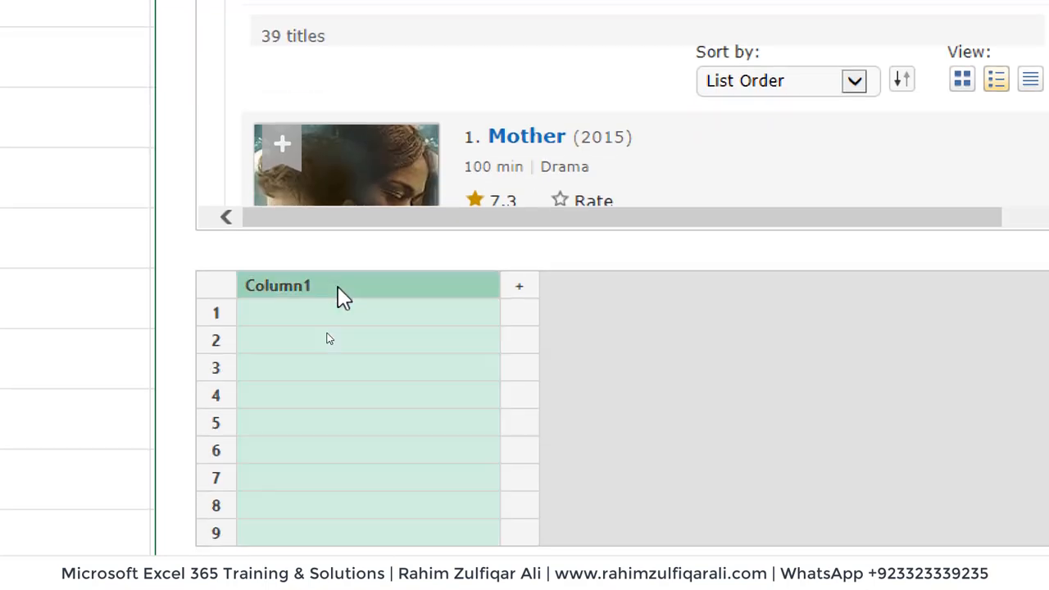
double_click(343, 297)
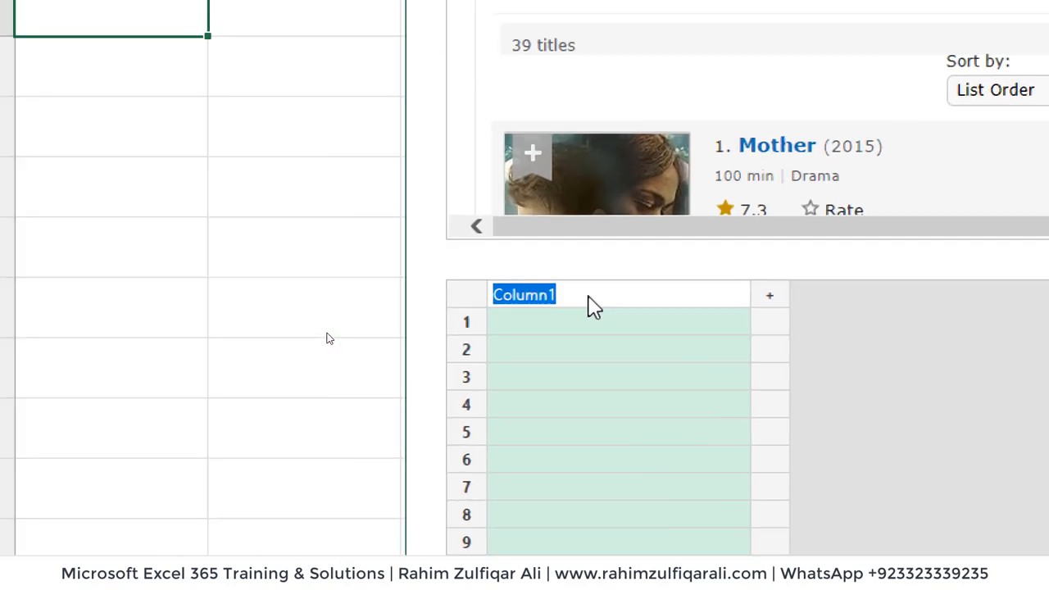
text(Movie N)
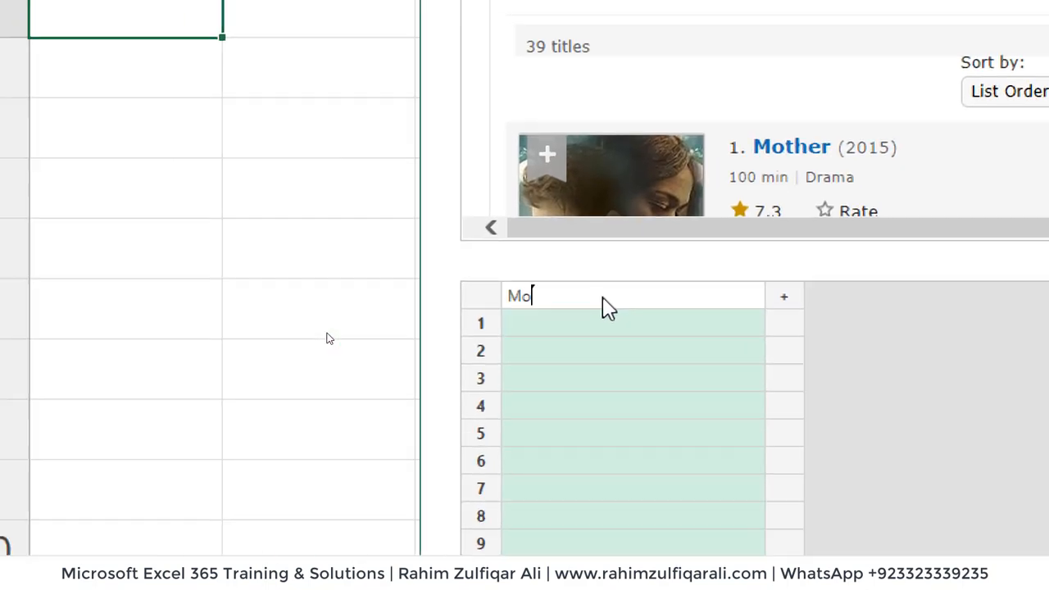
text(ame)
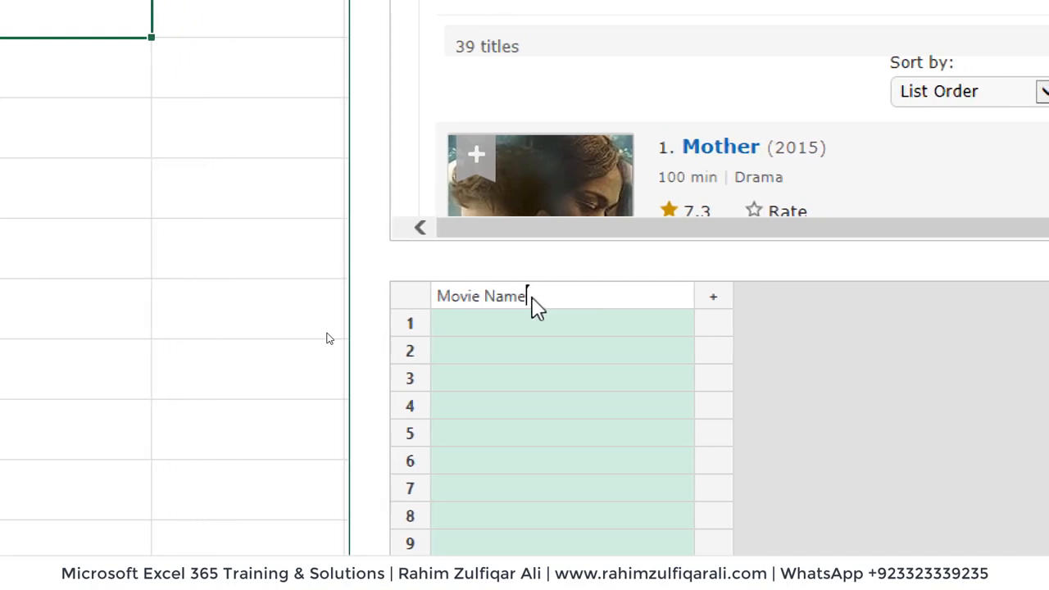
key(Return)
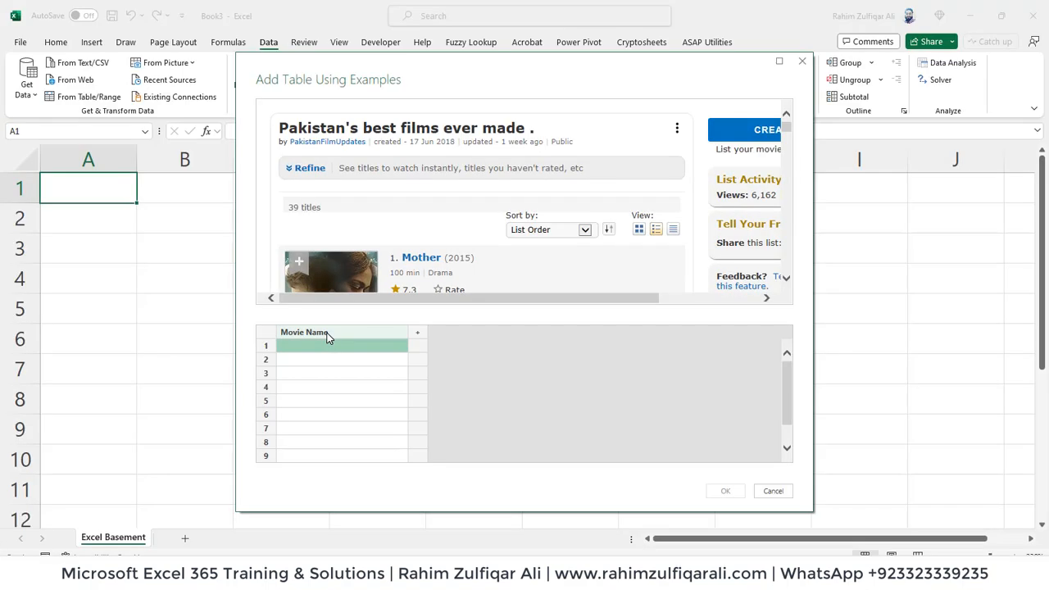
Step: Give Mother and O21 as the first two Movie Name examples so the remaining titles fill in
text(Mother)
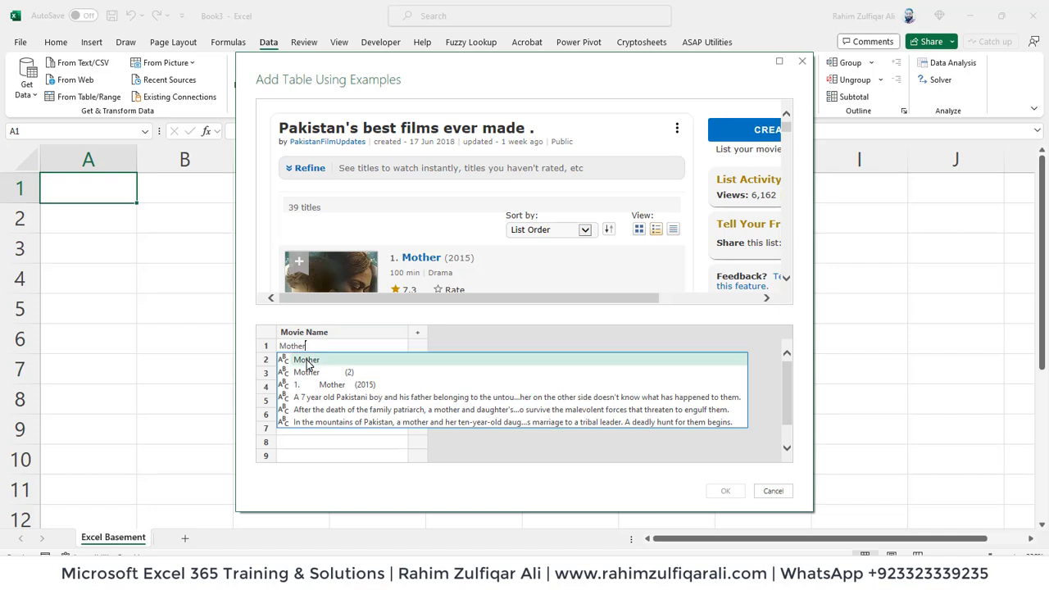
click(307, 361)
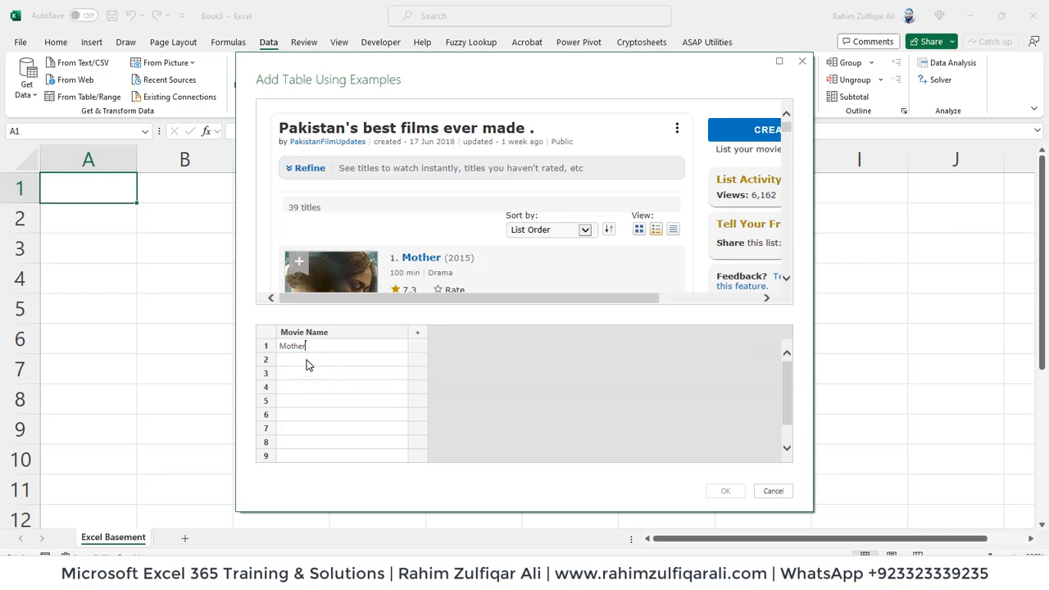
click(306, 365)
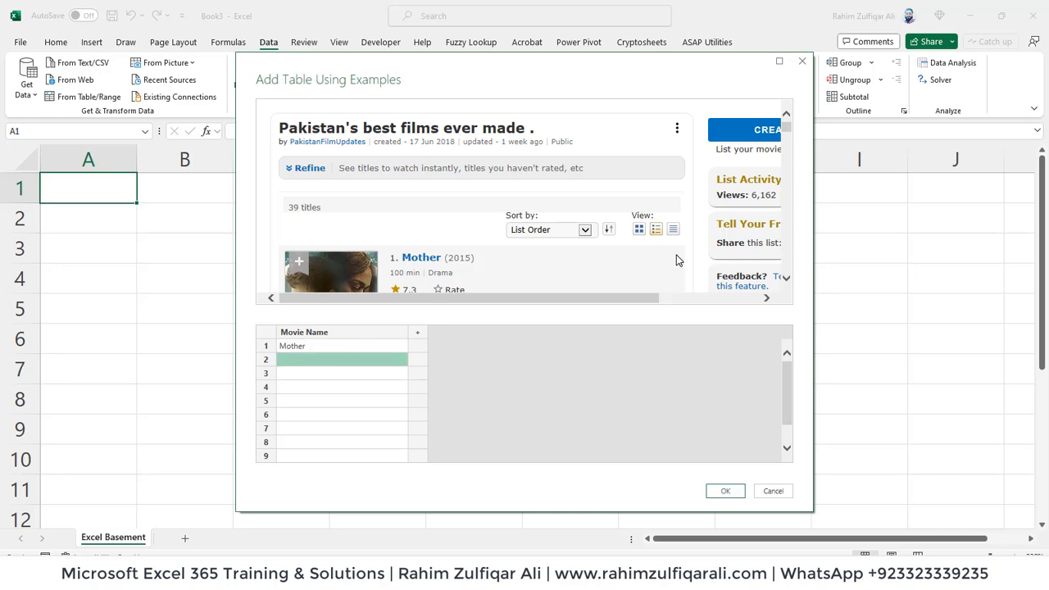
click(786, 280)
drag(786, 280, 785, 280)
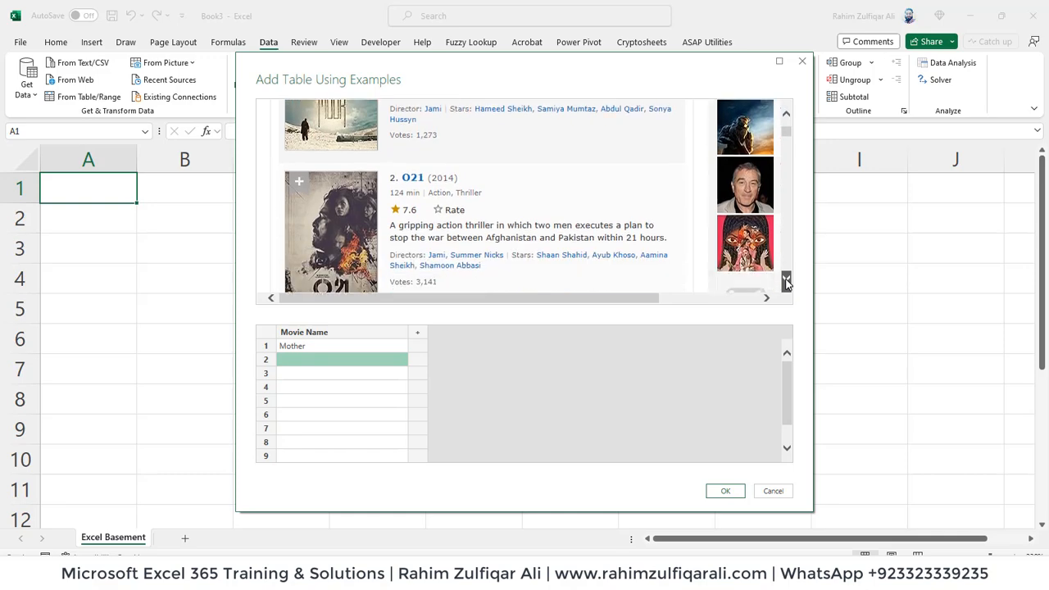
scroll(365, 240, down, 2)
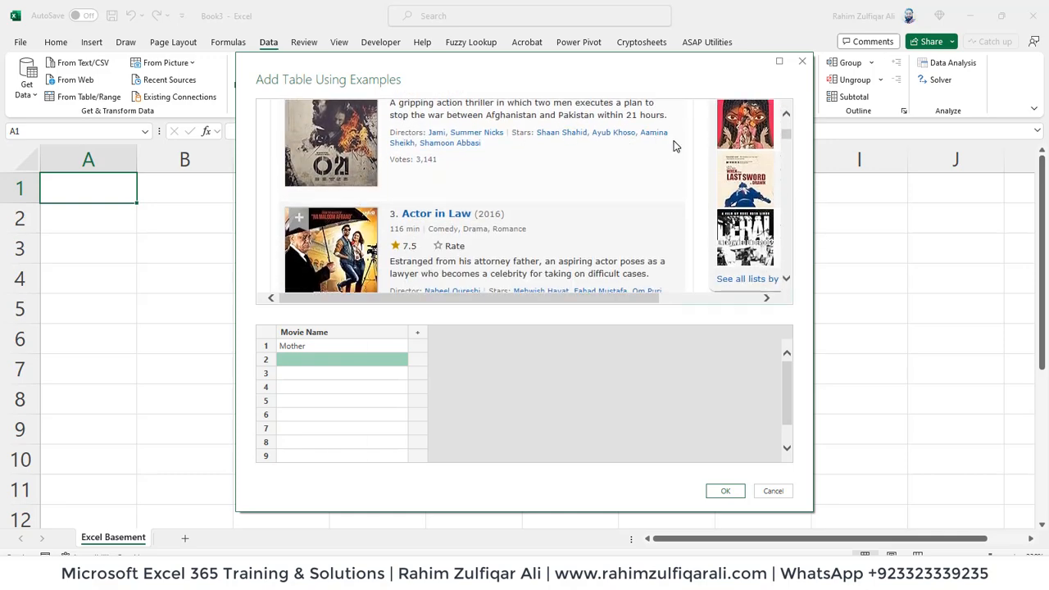
text(o21)
click(302, 374)
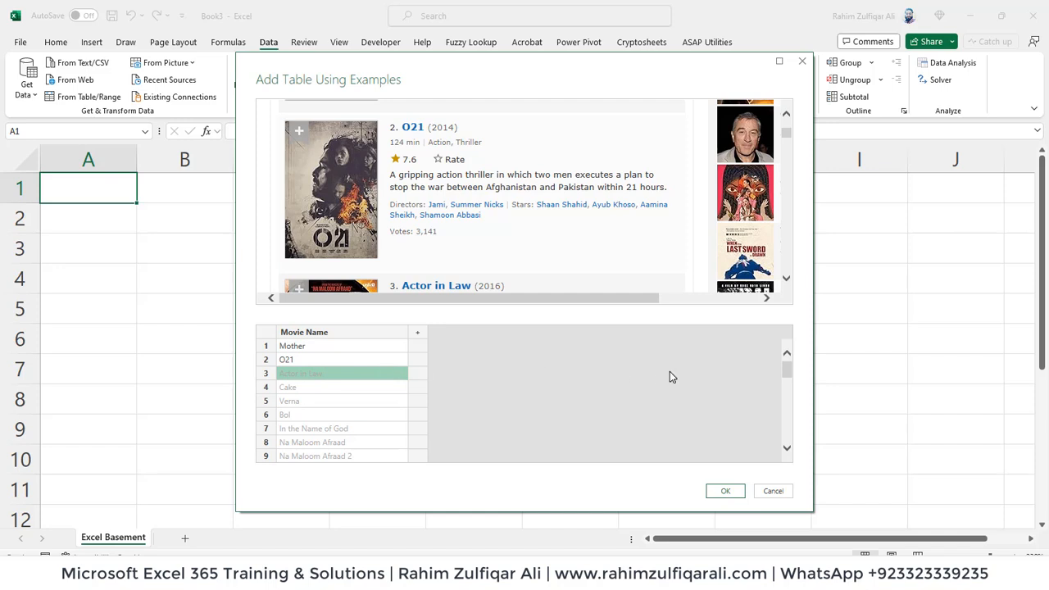
Step: Check the suggested movie names down to the last row, and insert a second column named Duration
click(787, 450)
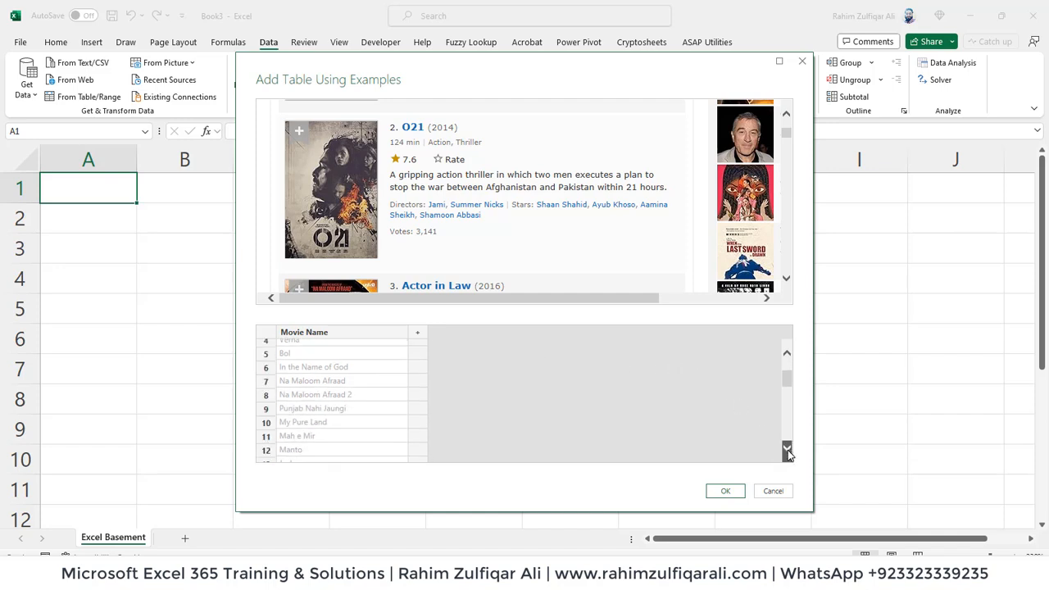
drag(790, 391, 789, 466)
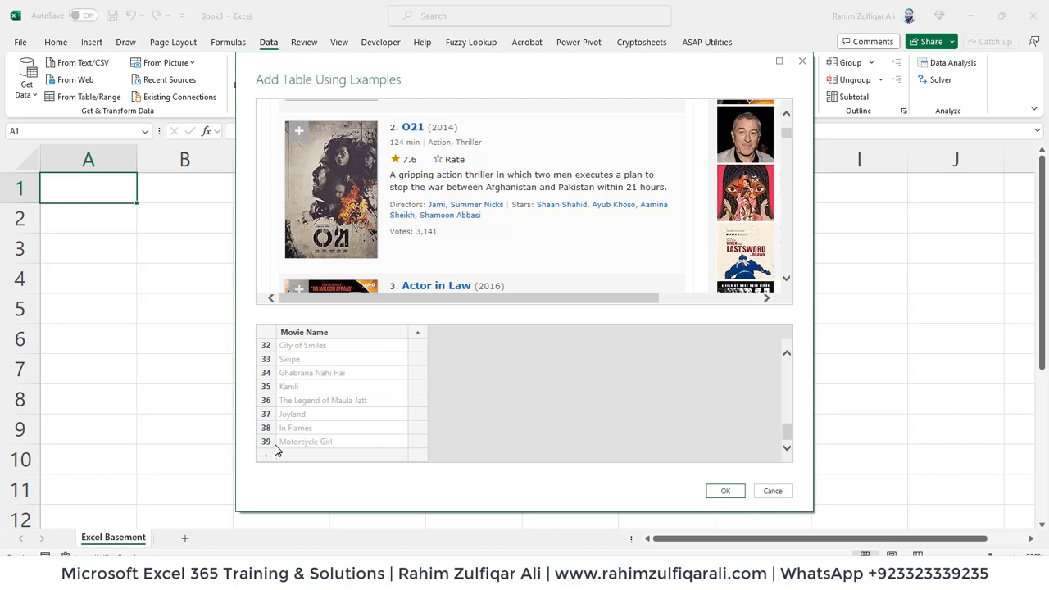
drag(788, 431, 793, 353)
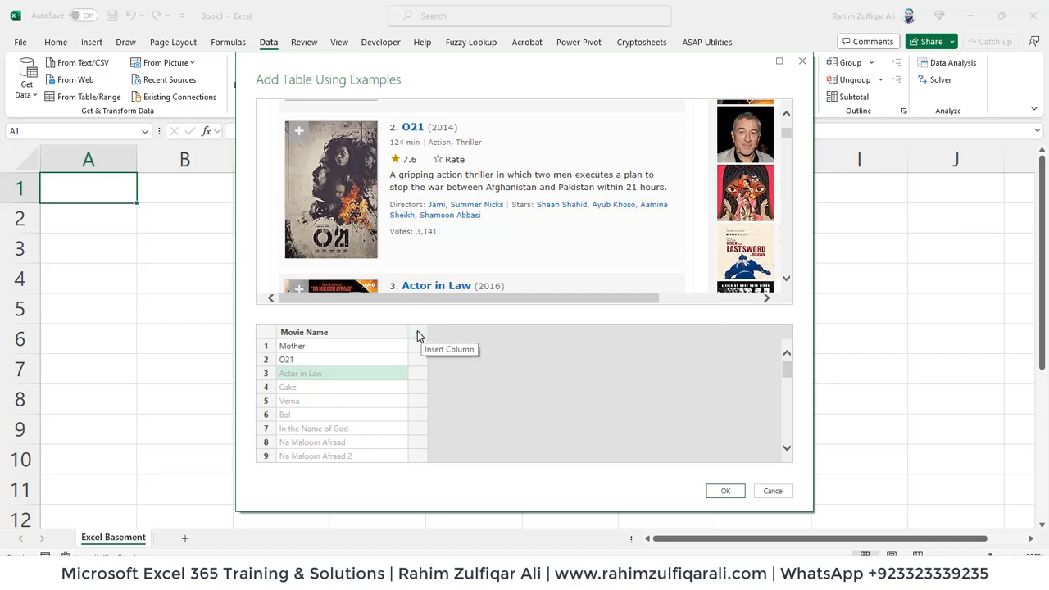
click(417, 336)
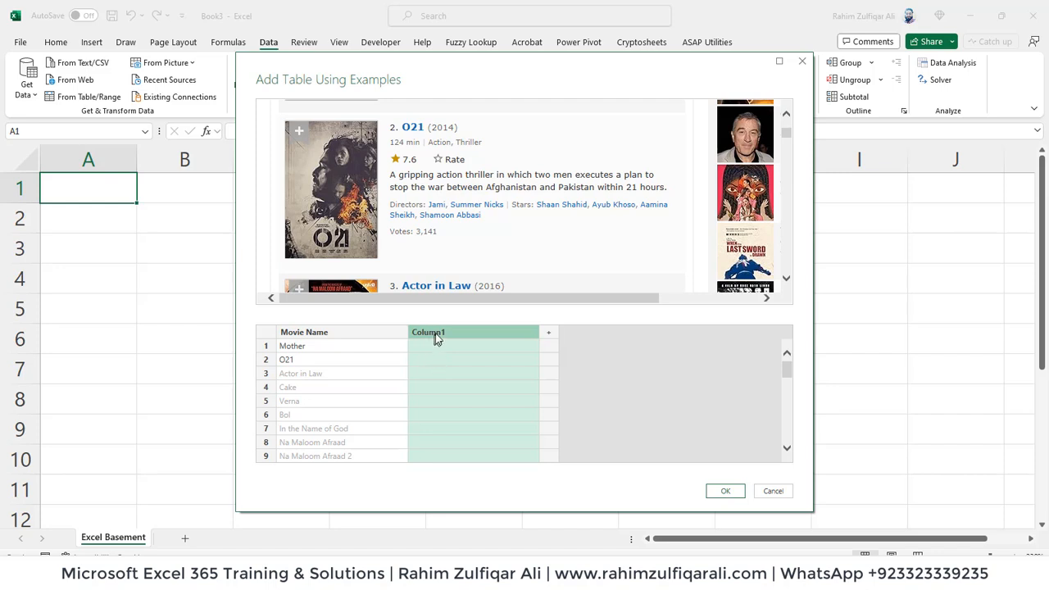
double_click(437, 333)
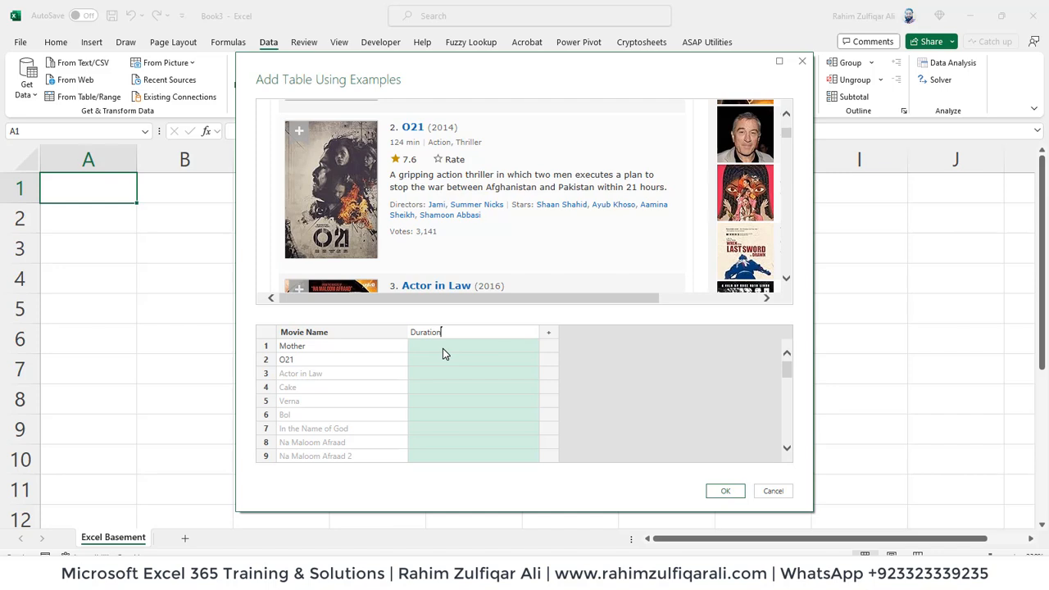
key(Return)
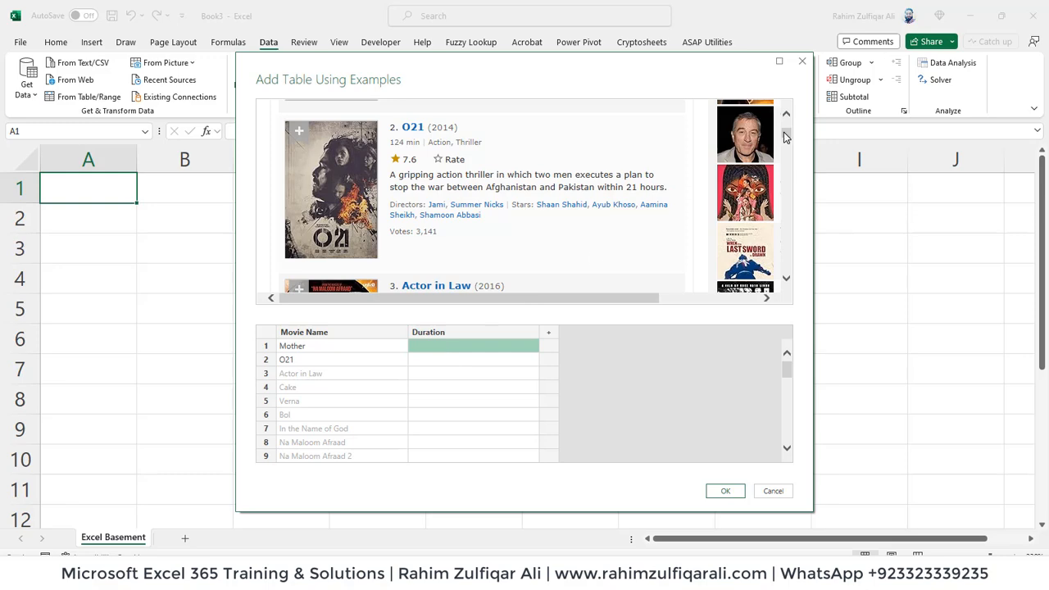
Step: Give 100 min as the Duration example for the first movie, Mother
drag(784, 137, 785, 128)
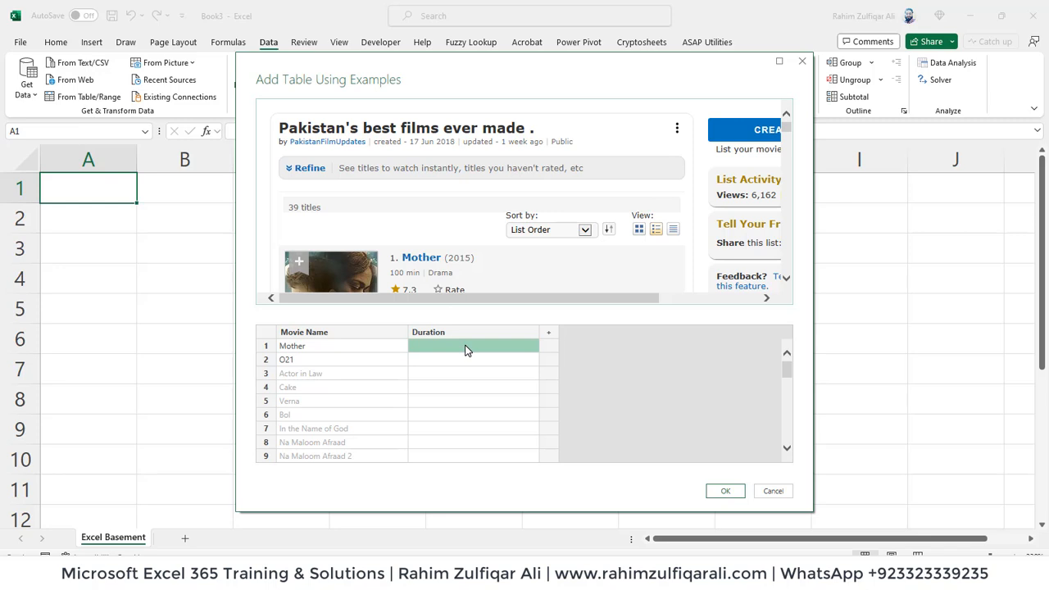
click(418, 360)
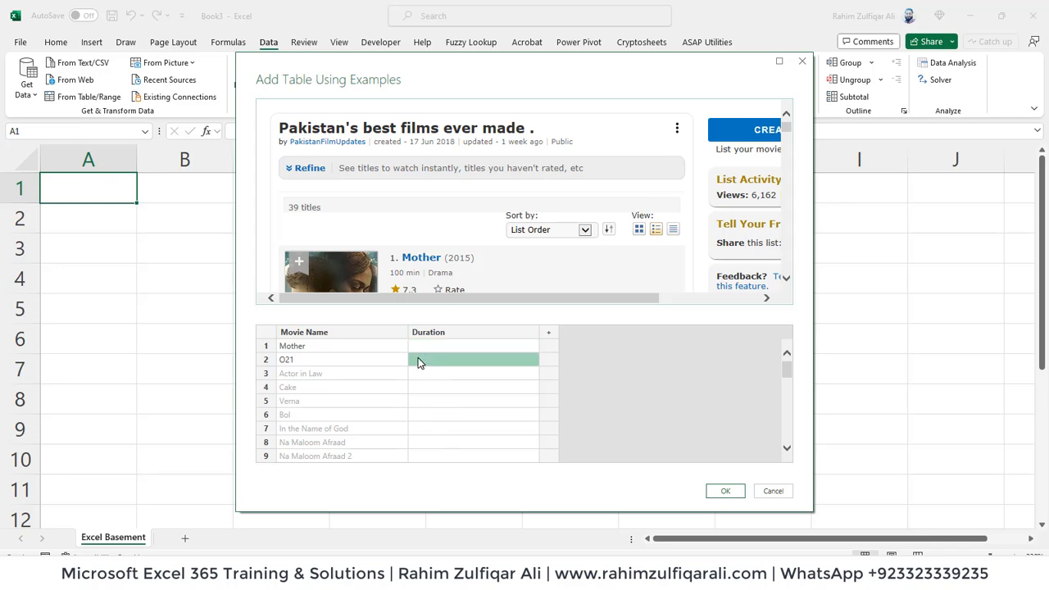
click(431, 351)
click(431, 351)
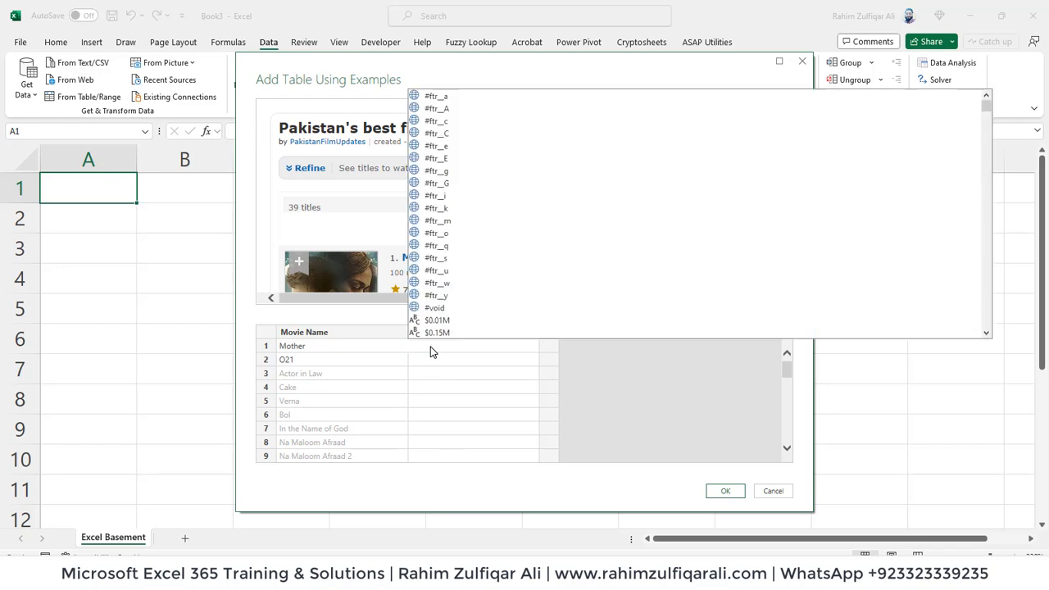
text(100 min)
click(437, 361)
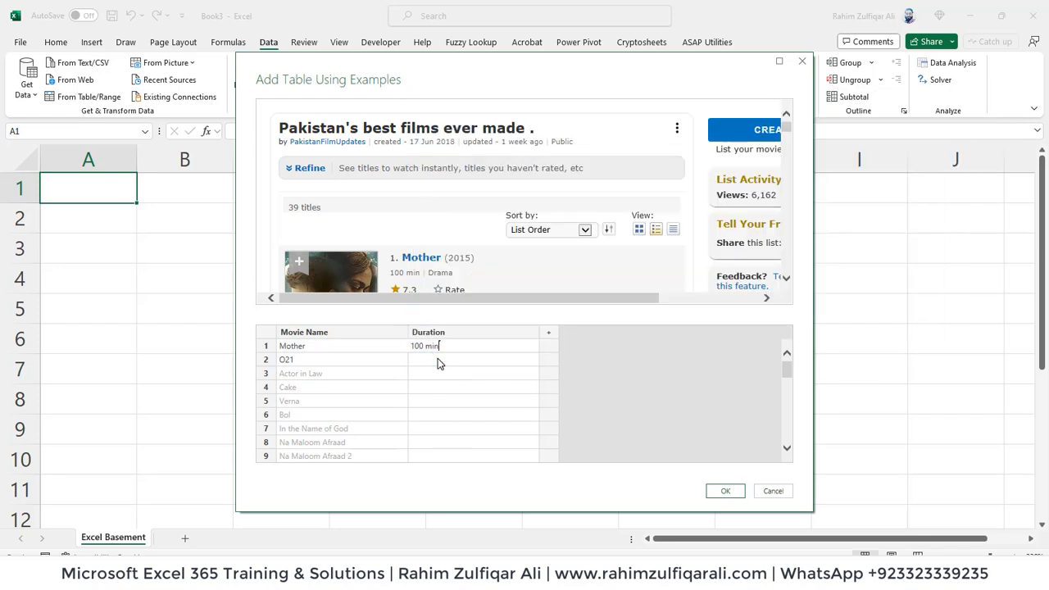
key(Return)
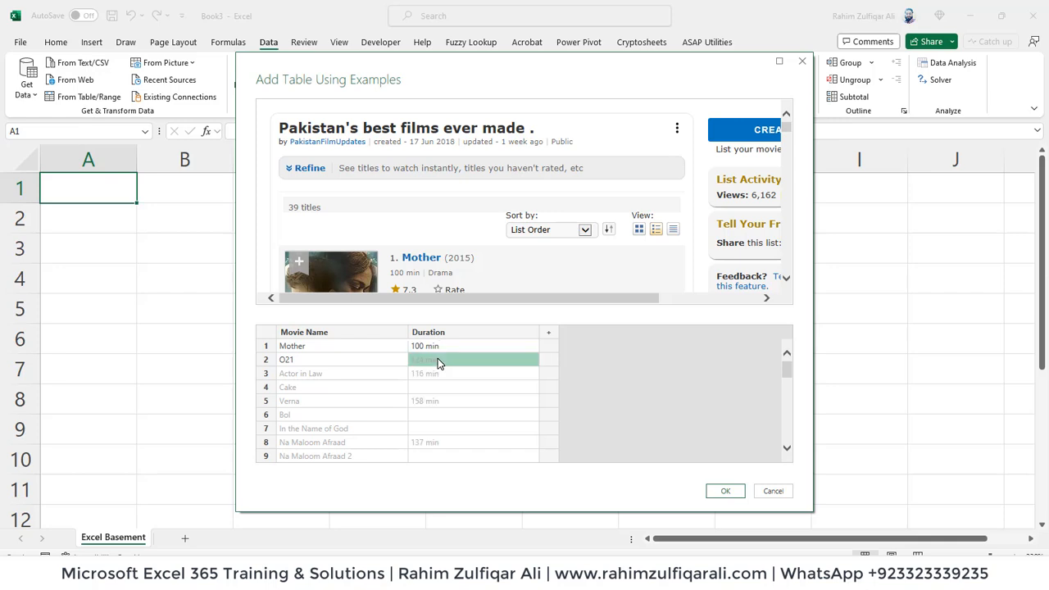
Step: Find Cake's running time on the web page and give 125 min as its Duration example in row 4
click(461, 414)
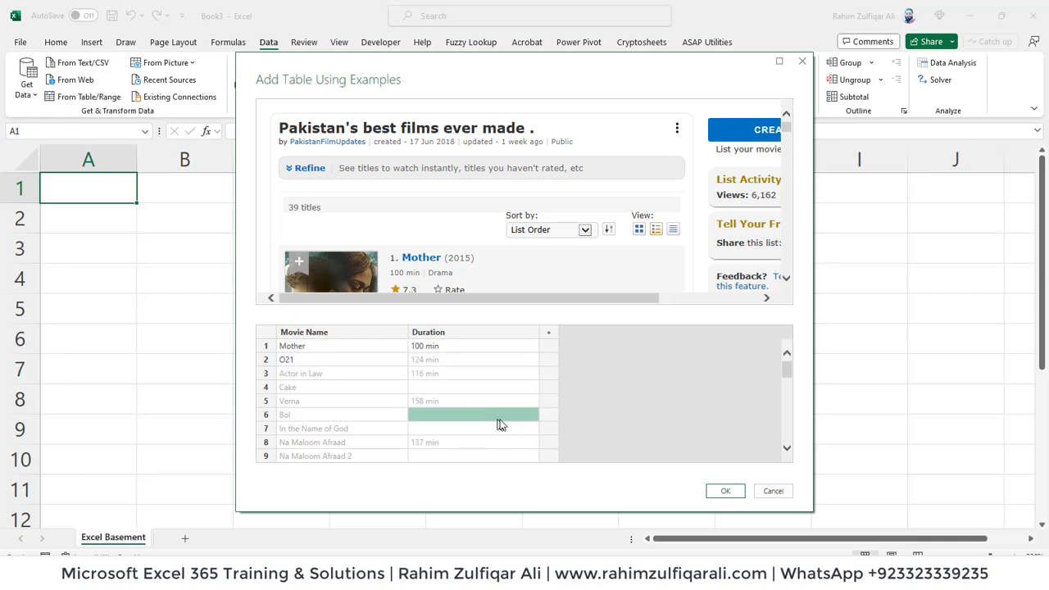
click(786, 447)
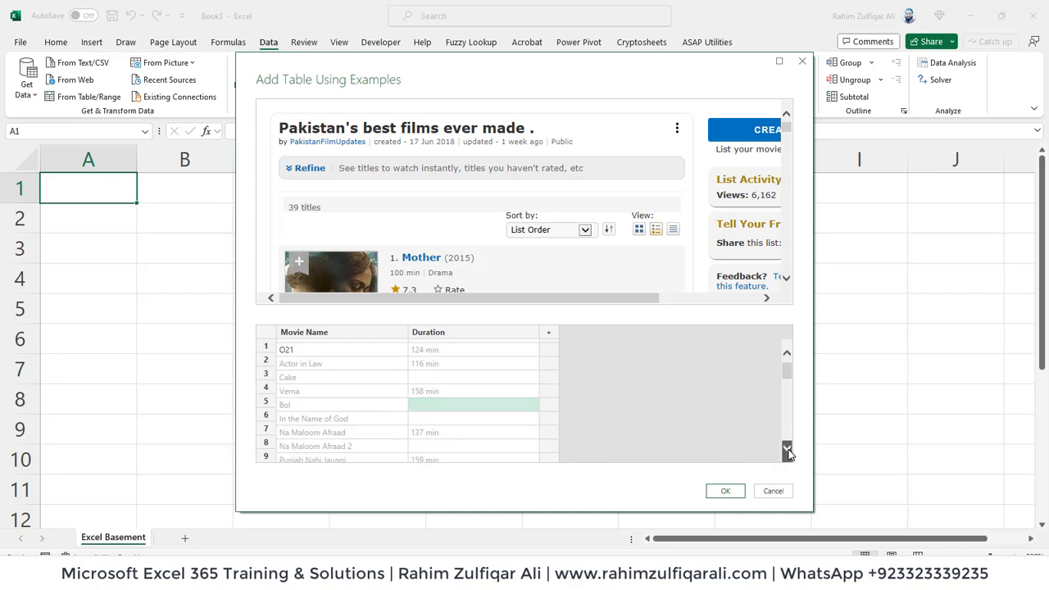
drag(785, 383, 786, 368)
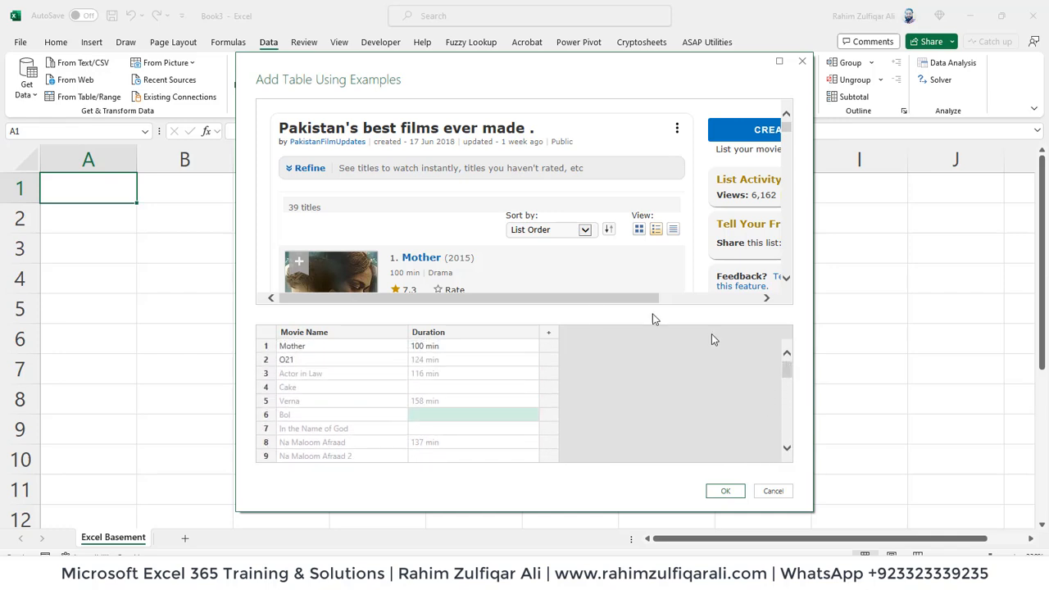
scroll(786, 279, down, 3)
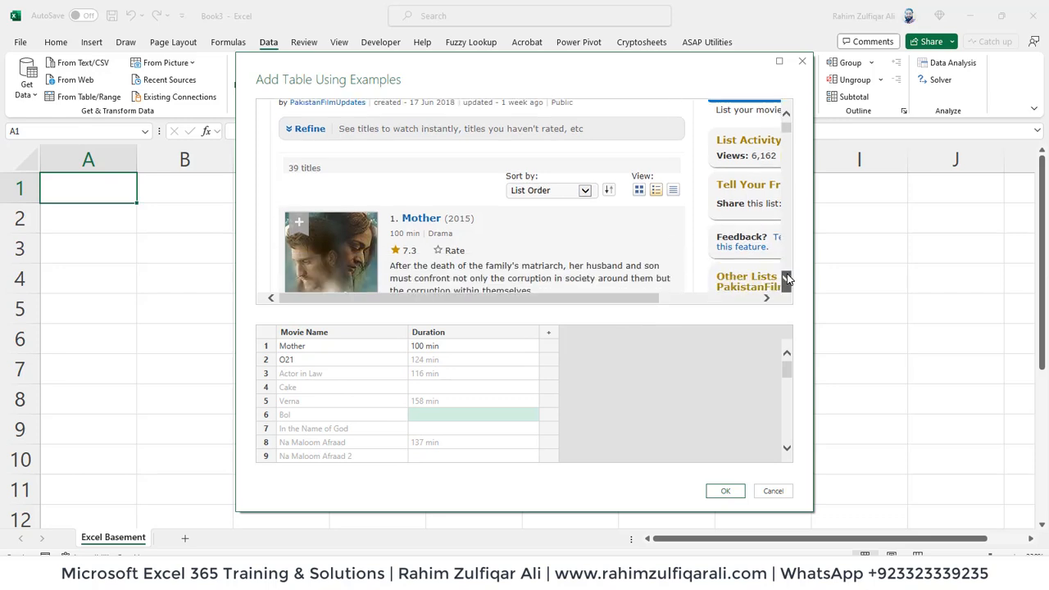
scroll(786, 278, down, 4)
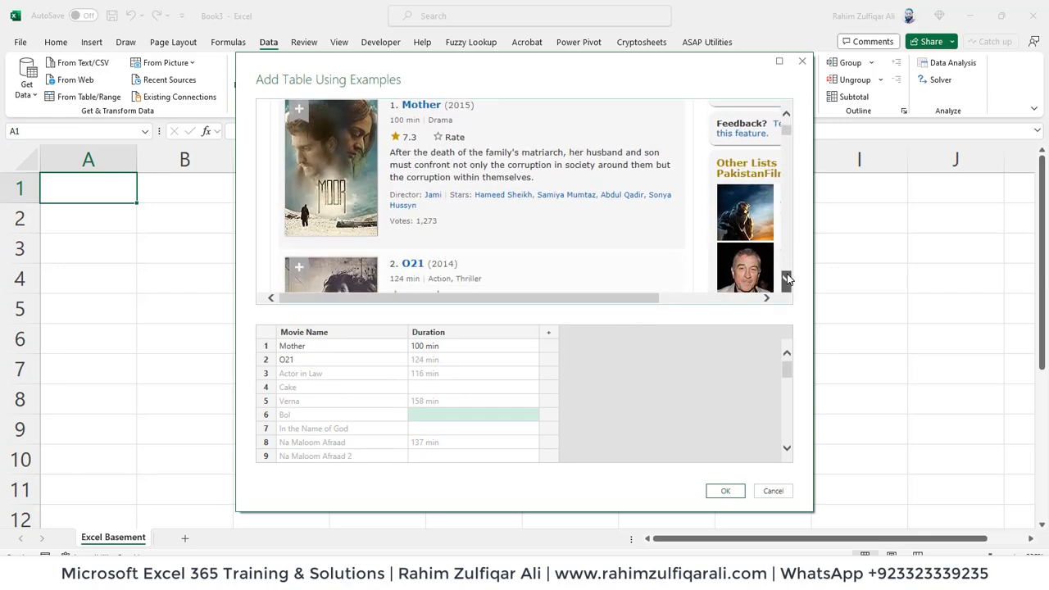
scroll(786, 280, down, 4)
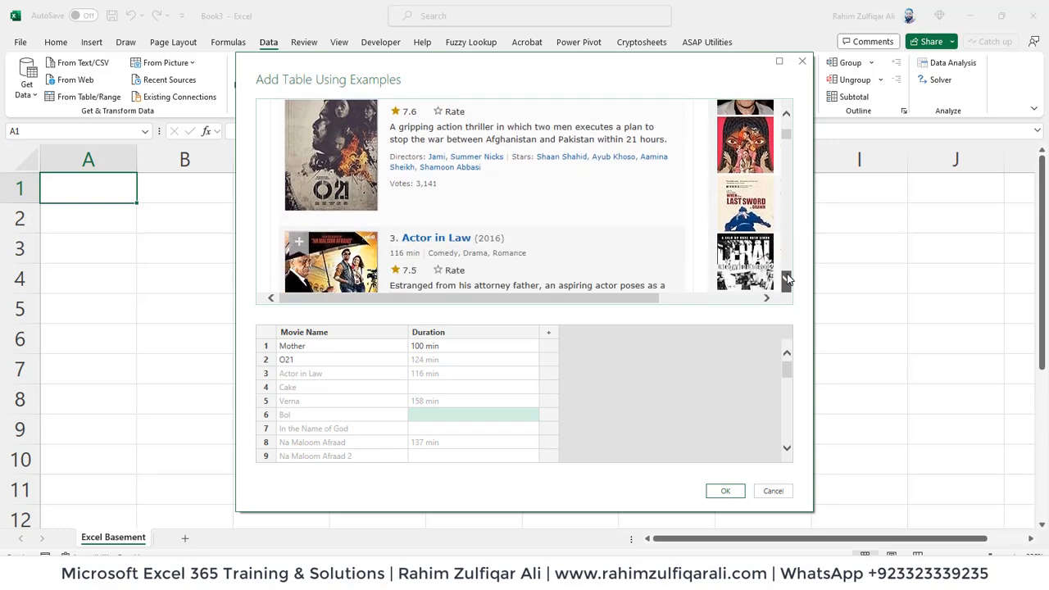
scroll(787, 280, down, 4)
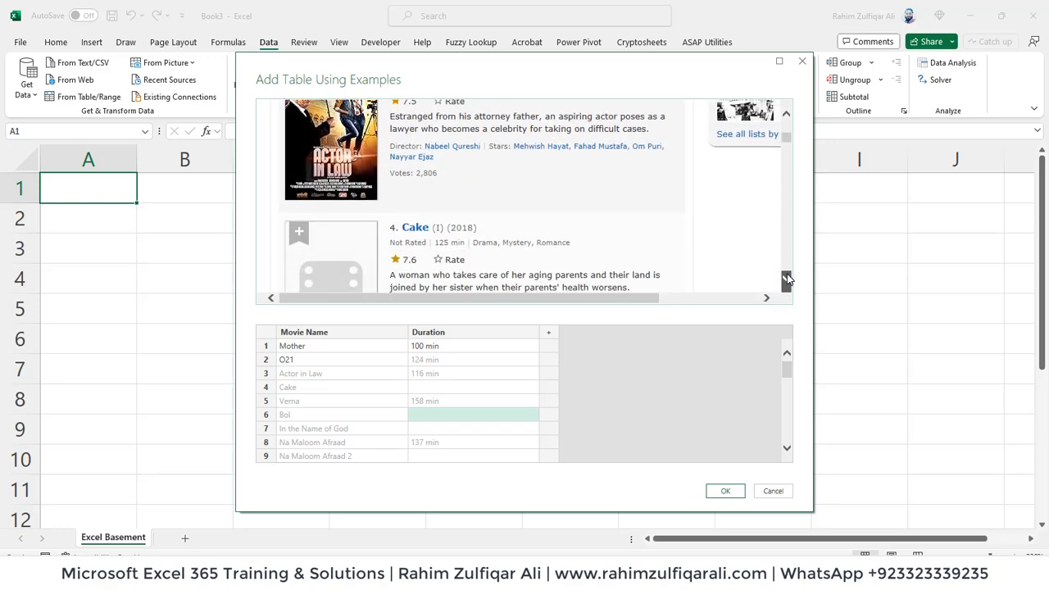
scroll(443, 204, down, 2)
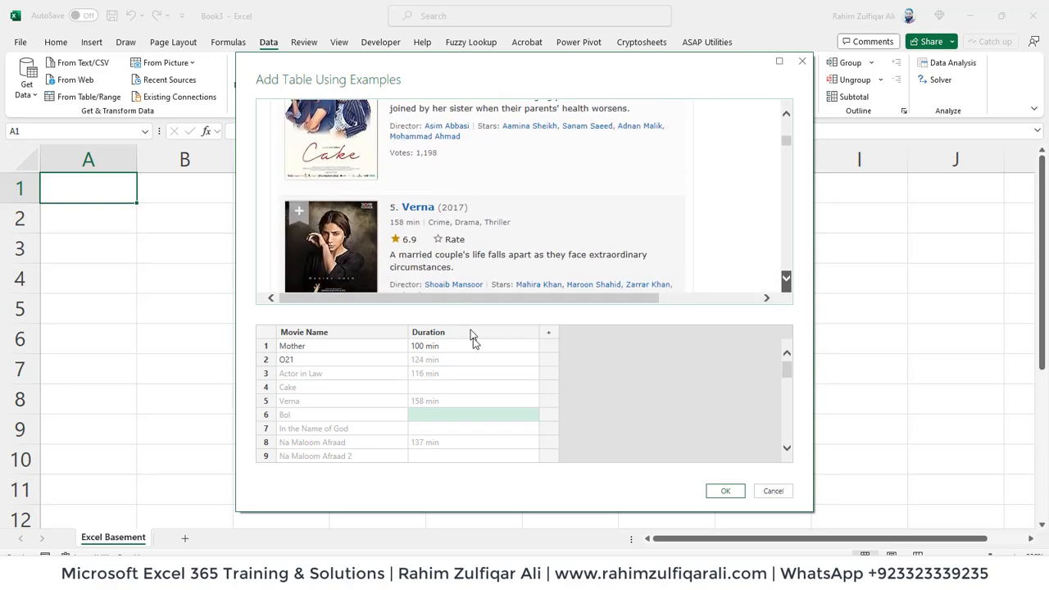
click(418, 387)
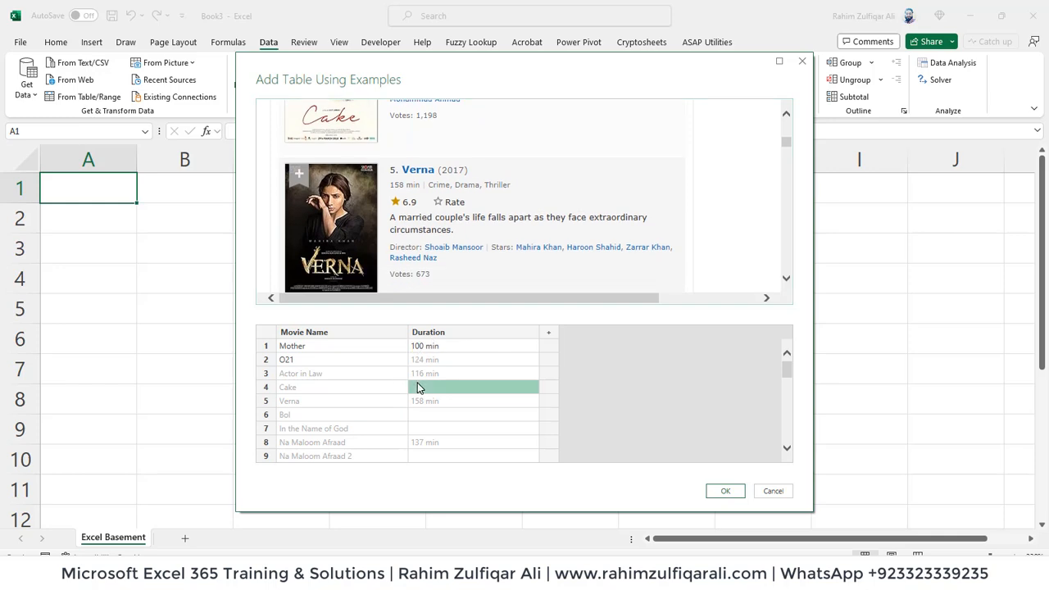
click(418, 387)
text(125 min)
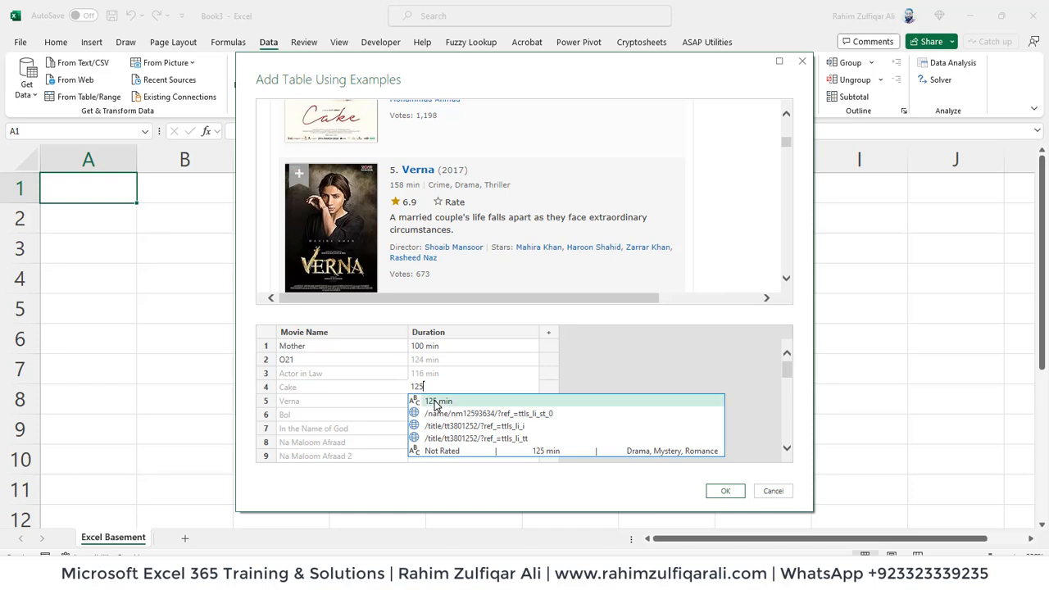
click(435, 402)
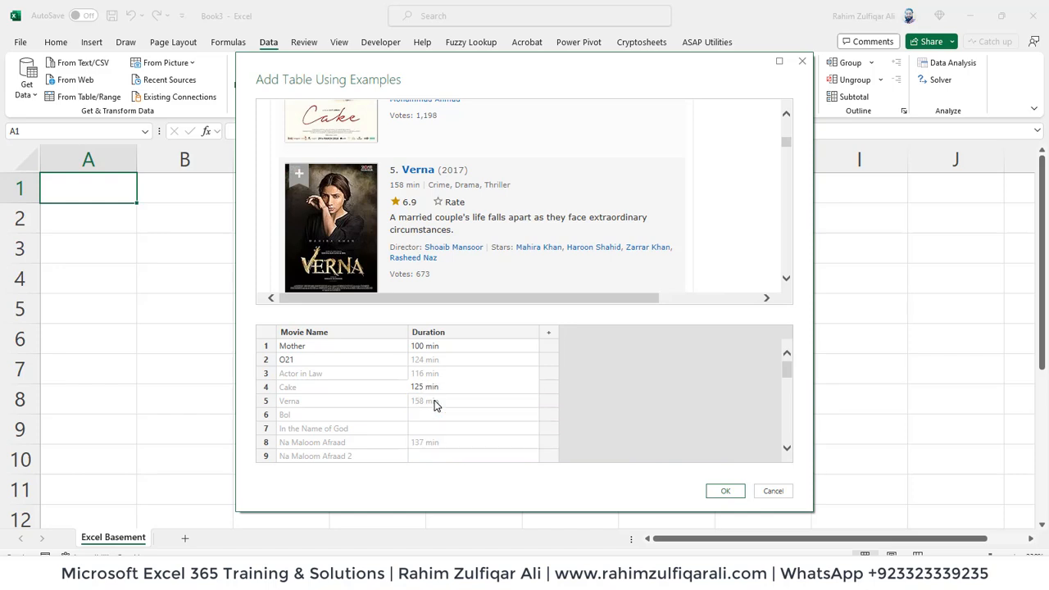
click(434, 401)
Step: Check the suggested durations down to the last row and compare the blank Ghabrana Nahi Hai row with its web page entry
drag(789, 372, 789, 435)
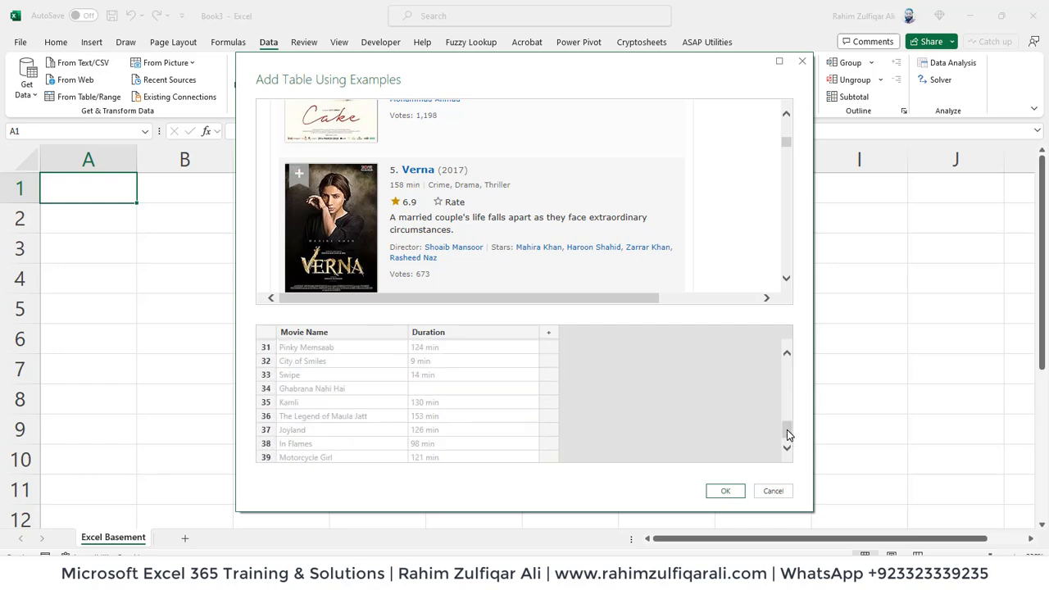
click(424, 393)
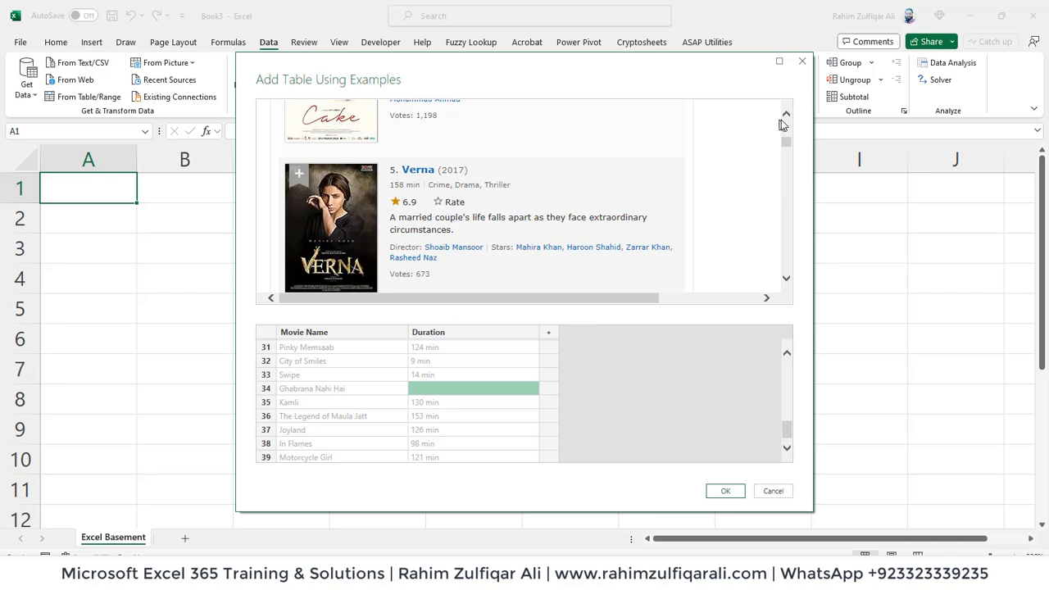
drag(786, 150, 787, 246)
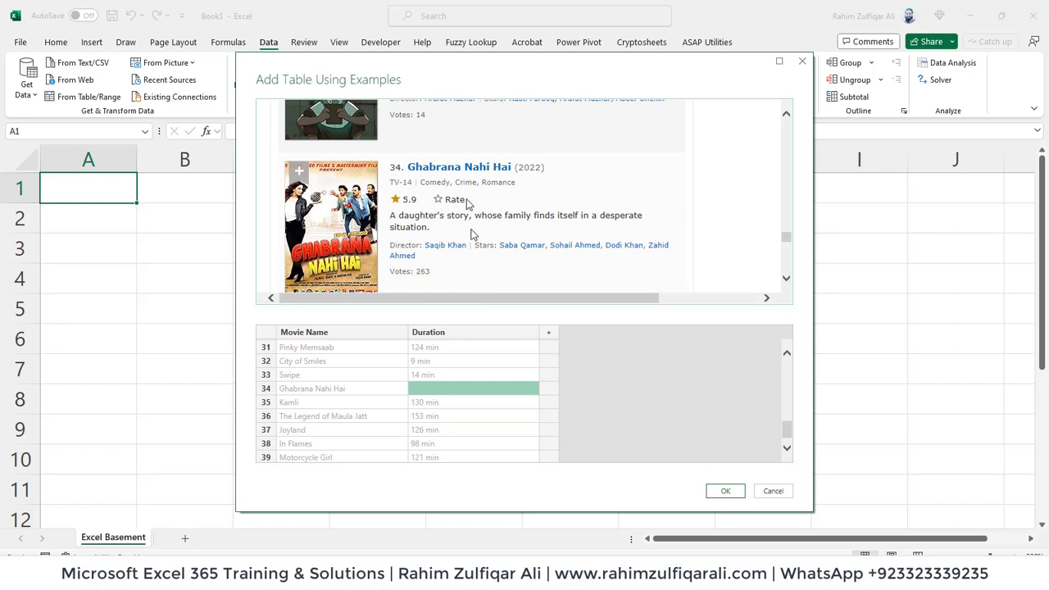
click(425, 412)
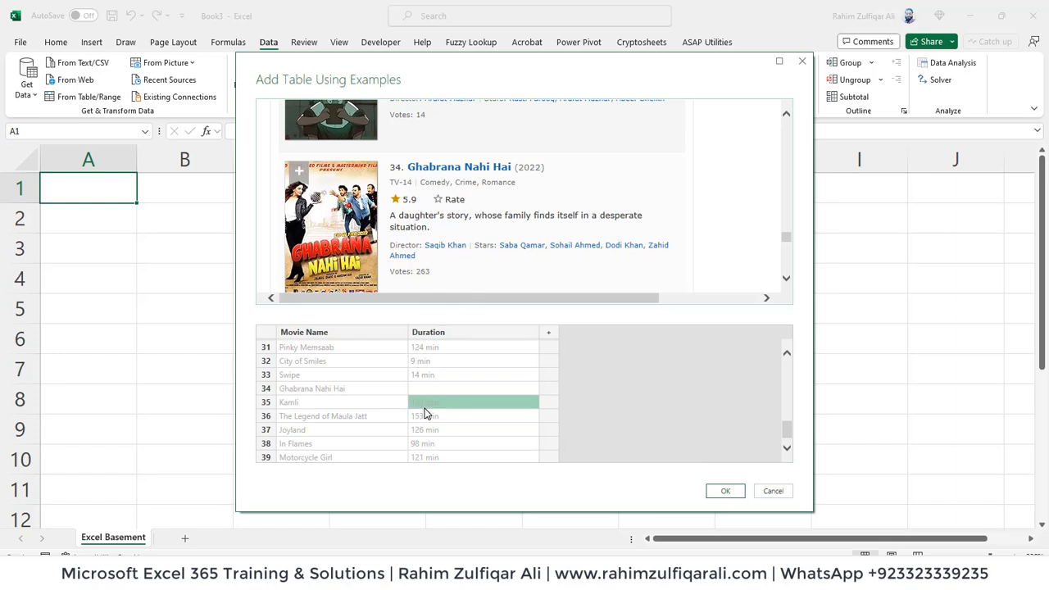
drag(786, 436, 782, 352)
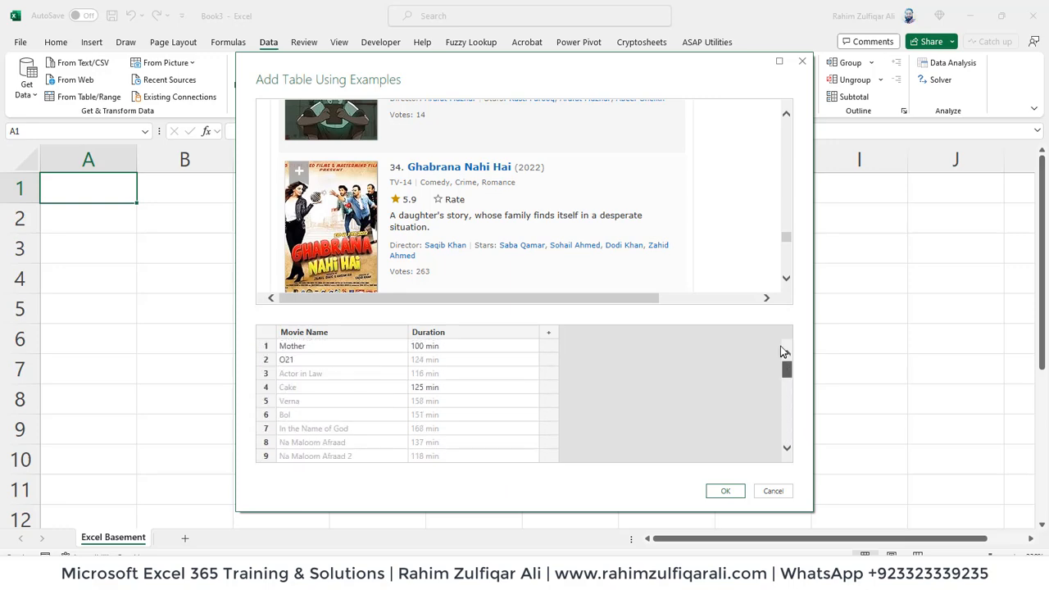
Step: Insert a third column named Rating and give 7.3 as its example for Mother
drag(787, 238, 799, 133)
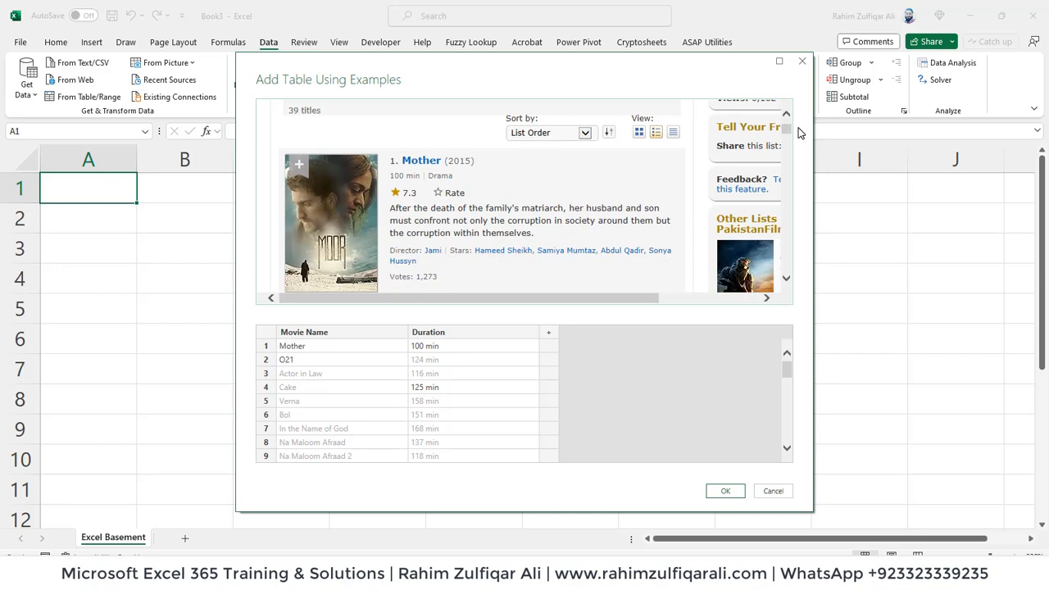
click(550, 333)
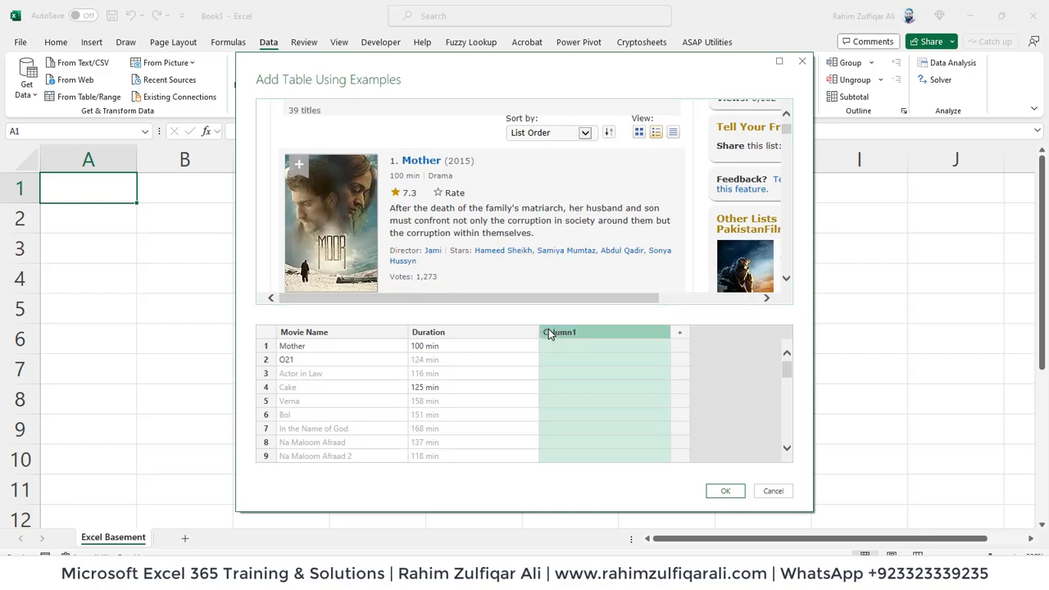
double_click(562, 333)
text(Rating)
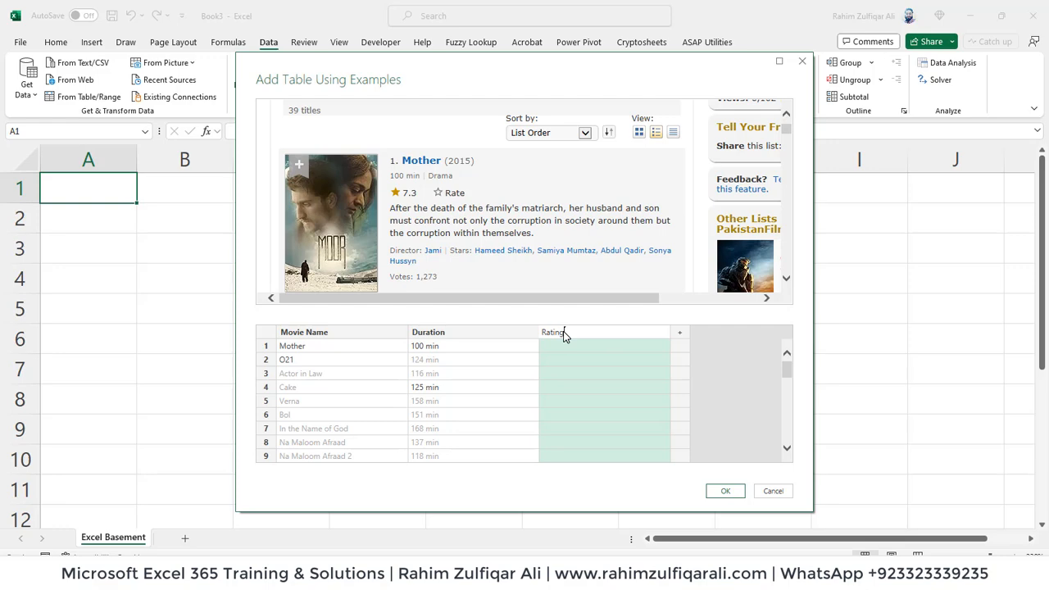
key(Return)
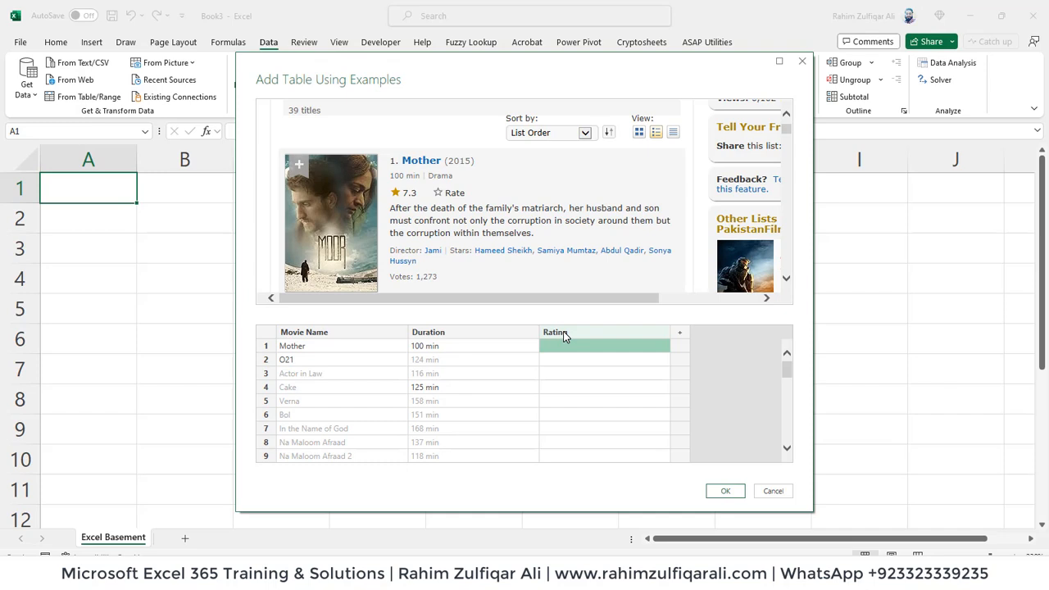
text(7.3)
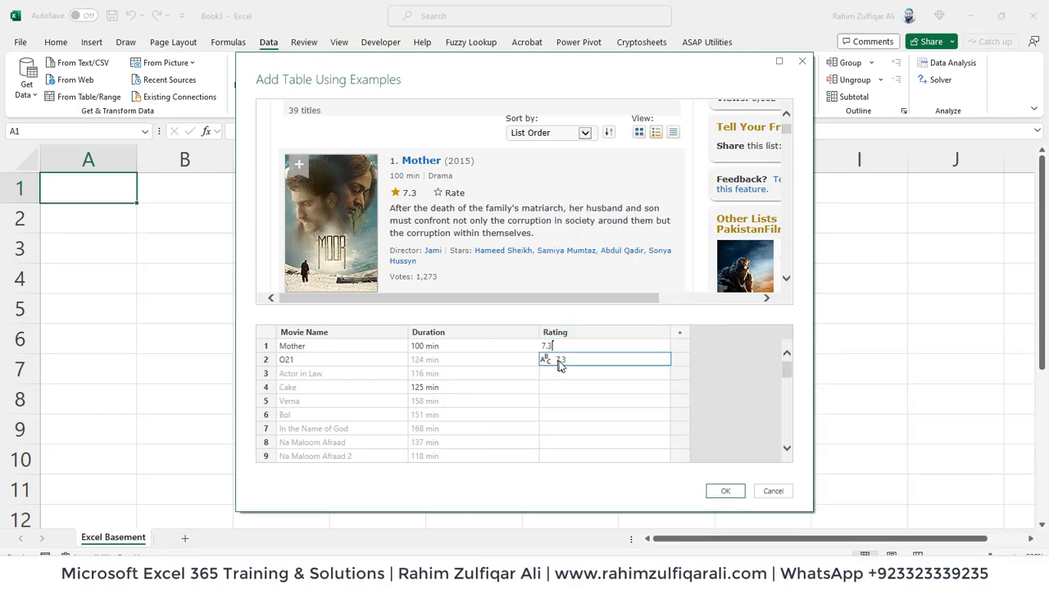
click(560, 362)
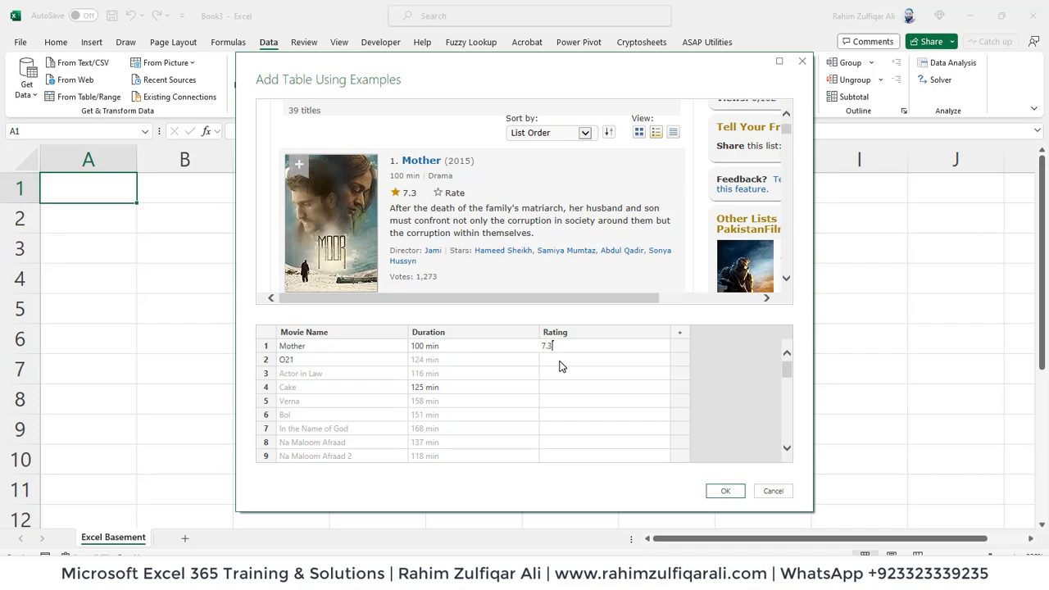
Step: Insert a fourth column named Votes and give 1,273 as its example for Mother
click(678, 336)
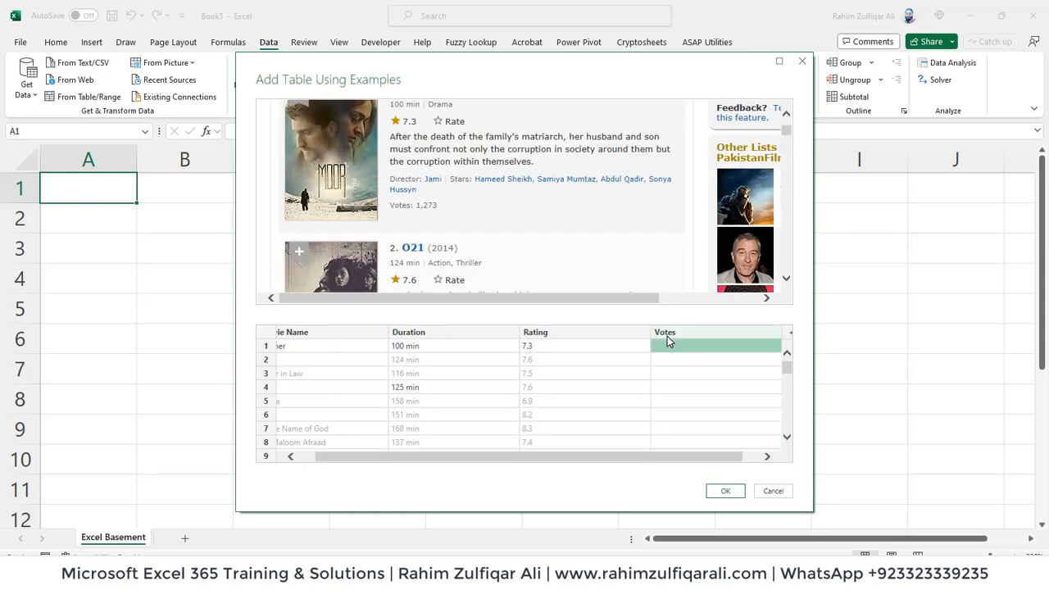
click(668, 342)
text(1273)
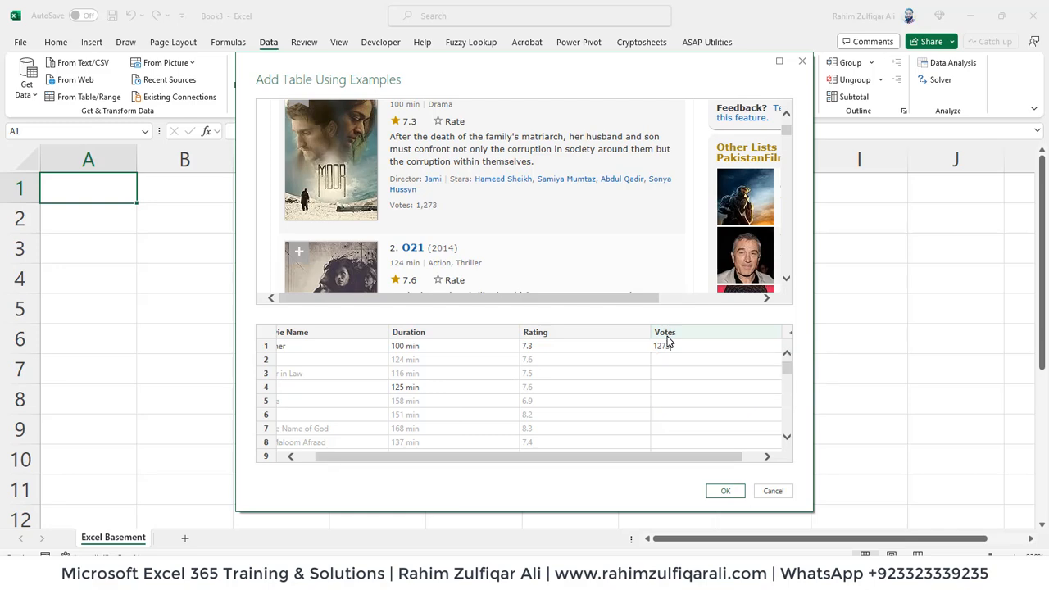
key(BackSpace)
key(BackSpace)
key(BackSpace)
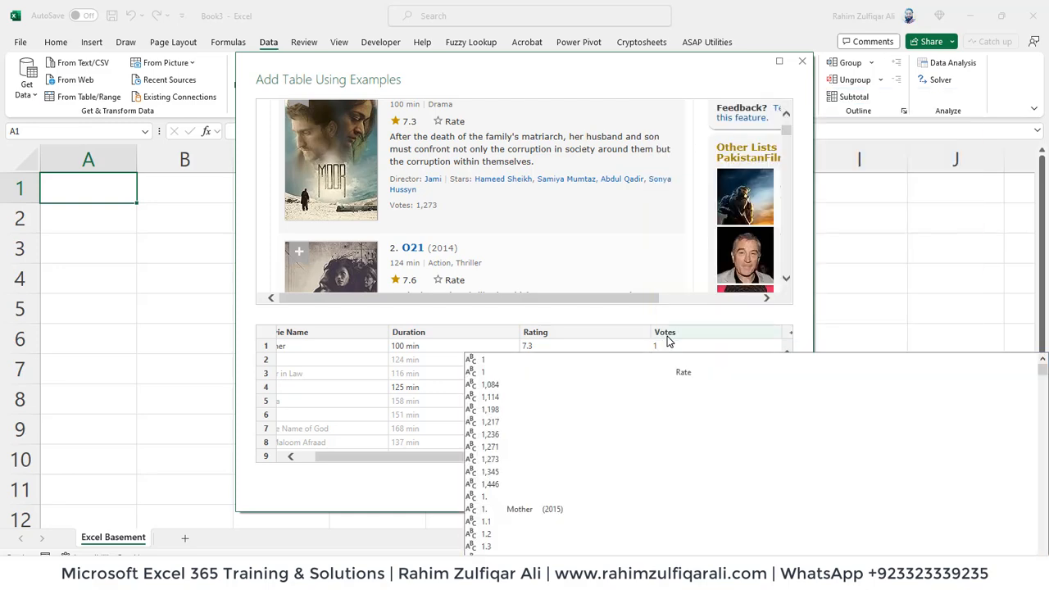
text(,27)
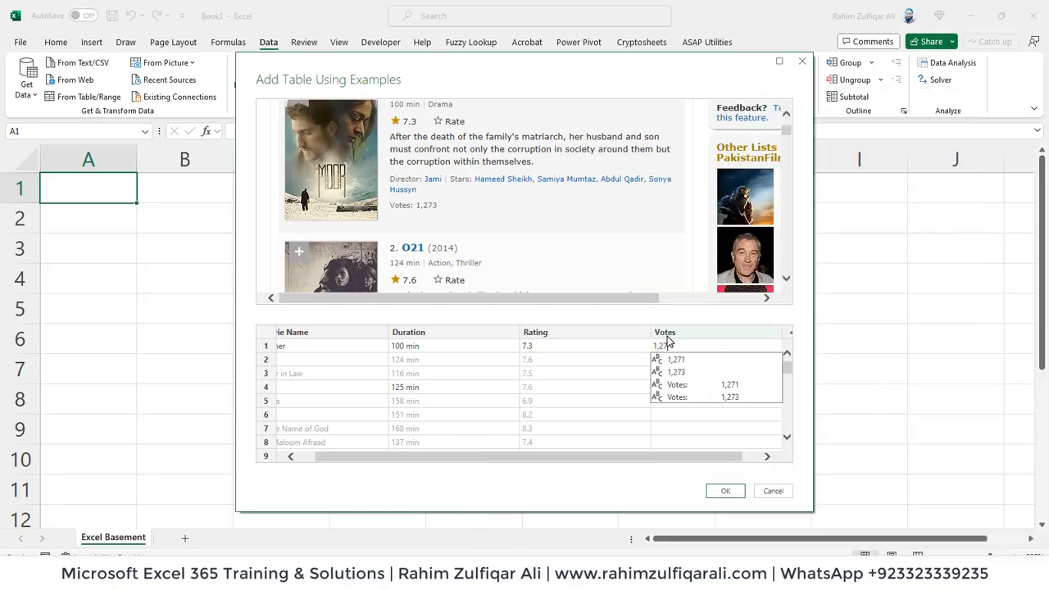
click(677, 374)
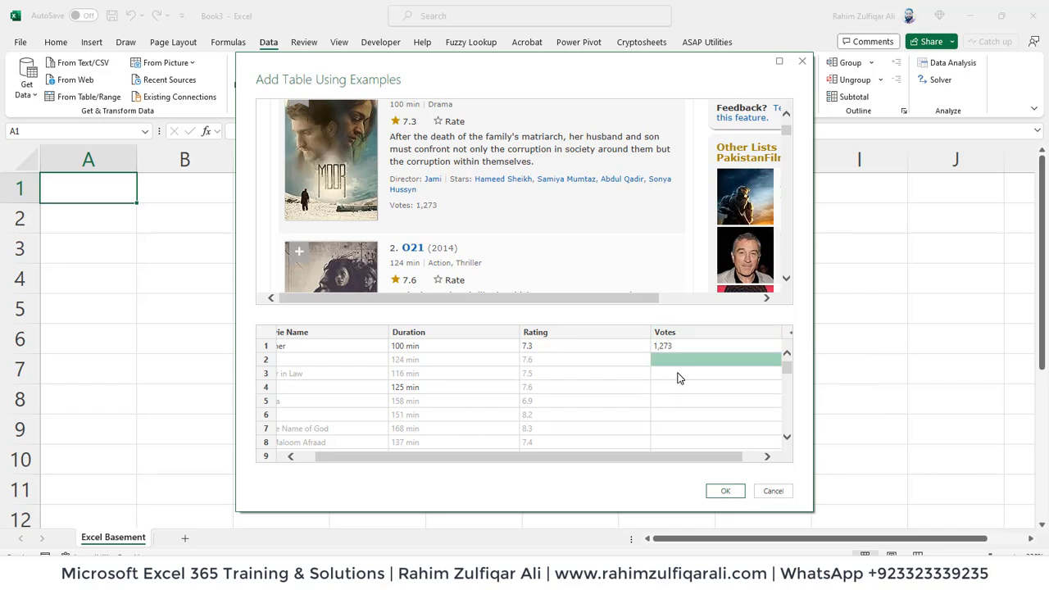
Step: Give 3,141 as the second Votes example, for O21, so the remaining vote counts fill in
click(786, 279)
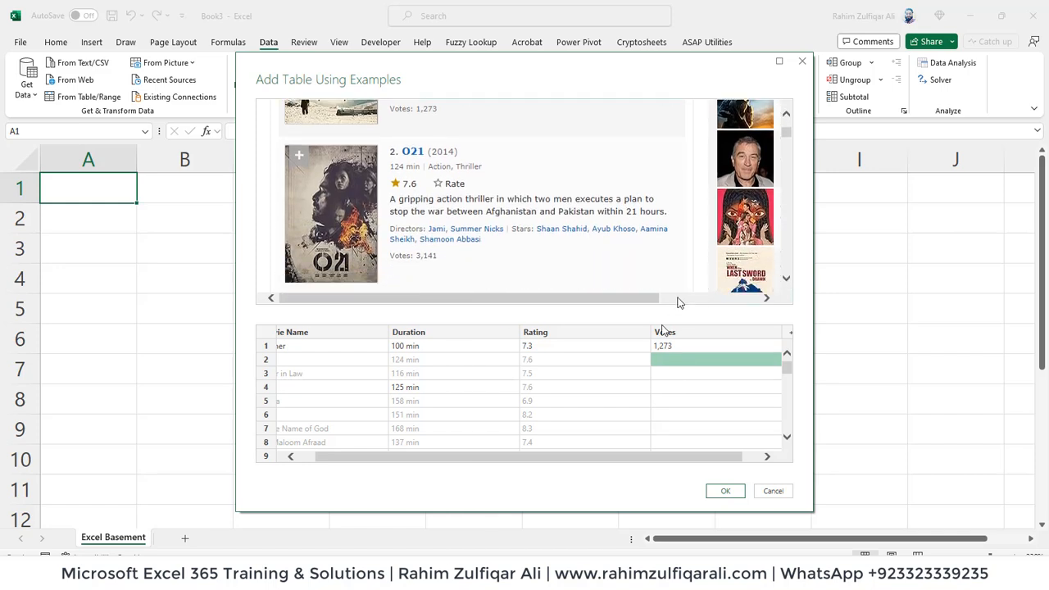
click(676, 361)
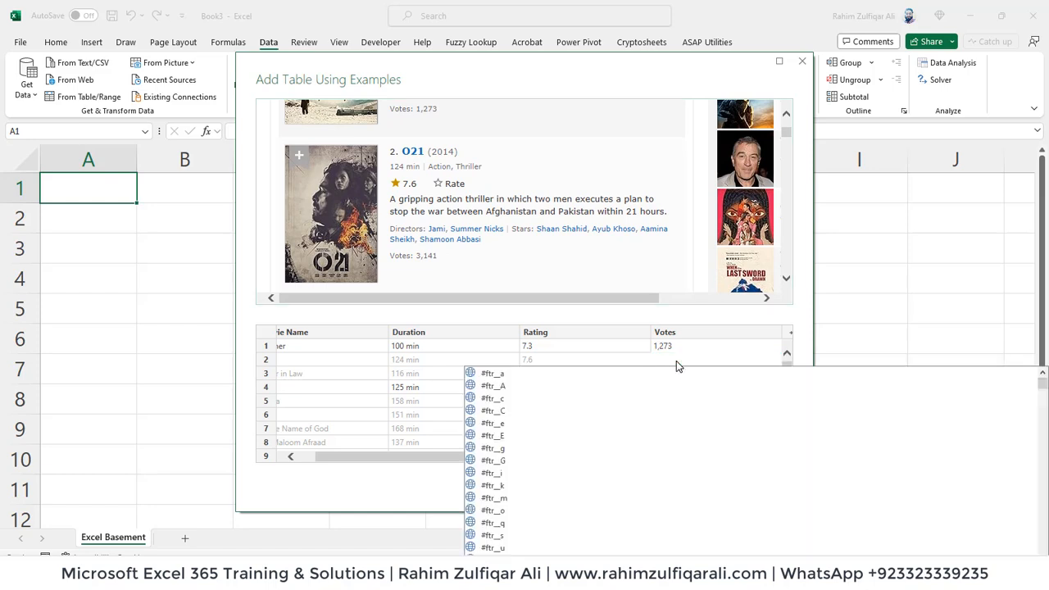
text(3,141)
click(679, 379)
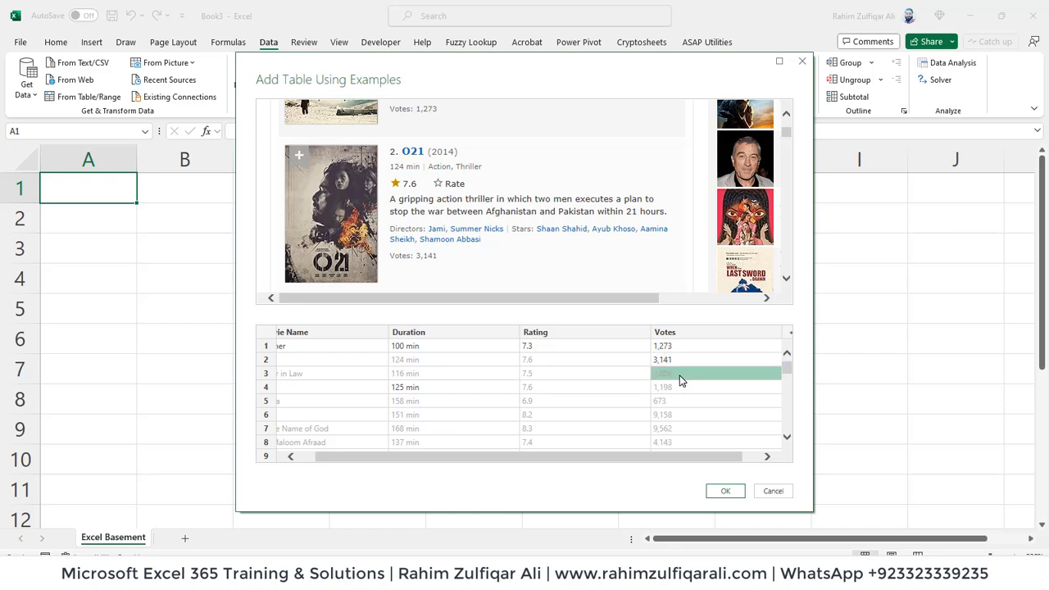
Step: Check the suggested vote counts in the rows further down the example table
key(Down)
key(Page_Down)
key(Page_Down)
key(Up)
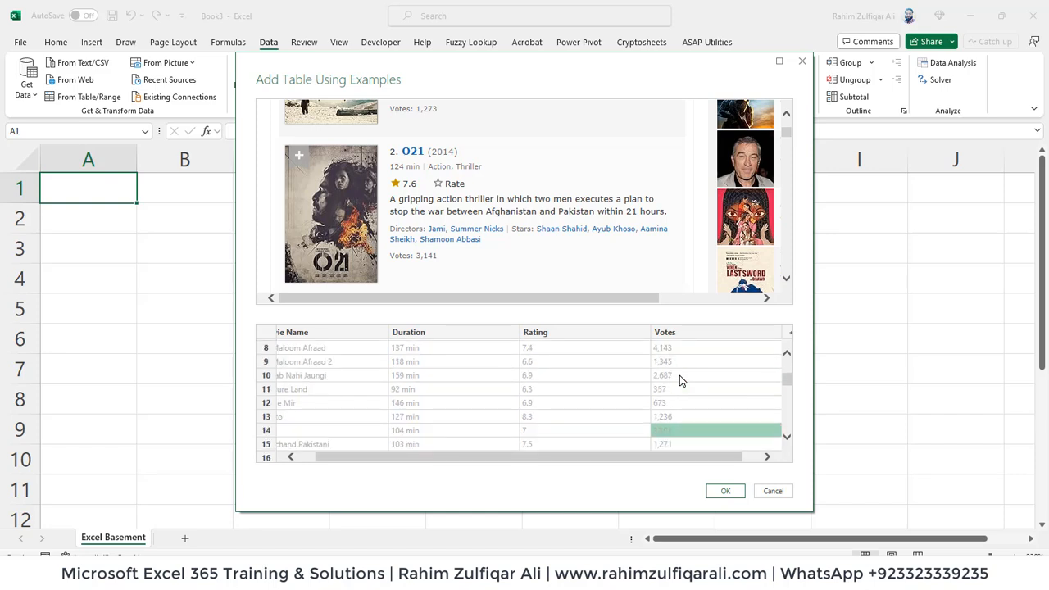
key(Page_Up)
key(Page_Up)
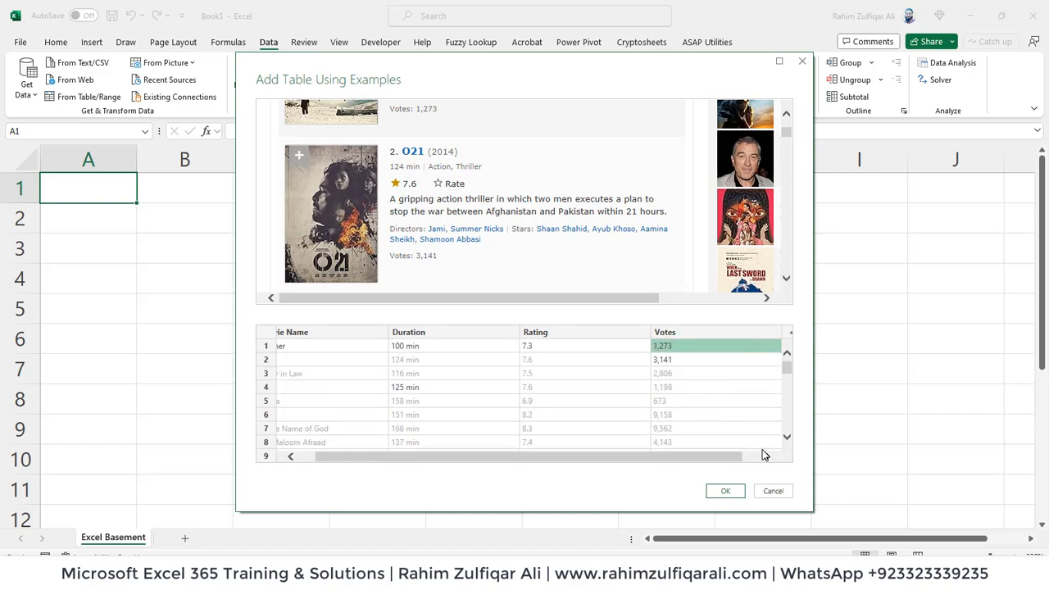
Step: Insert a fifth column after Votes and name it Image
click(766, 457)
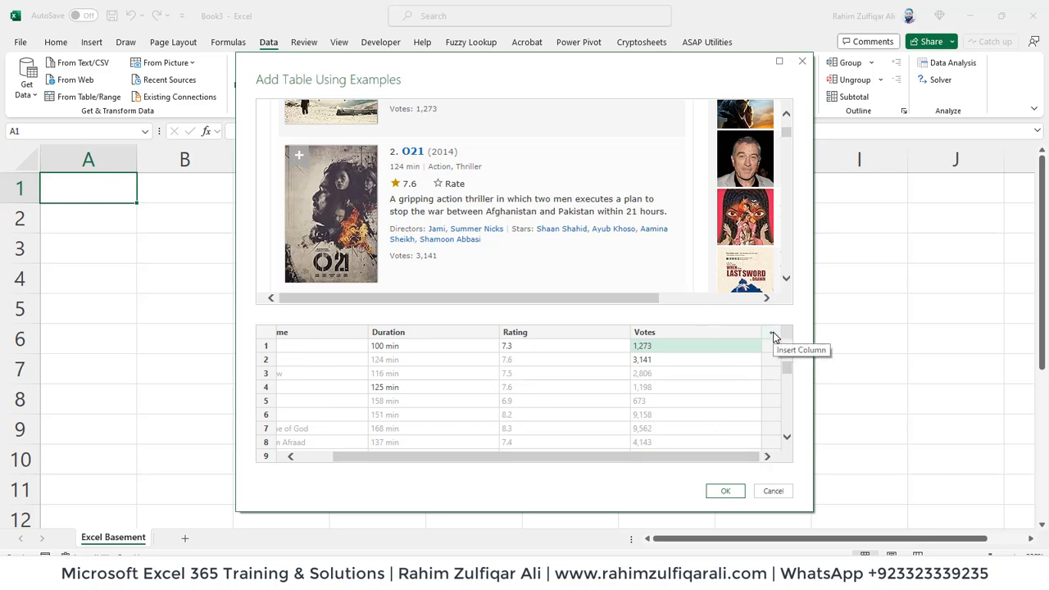
click(772, 335)
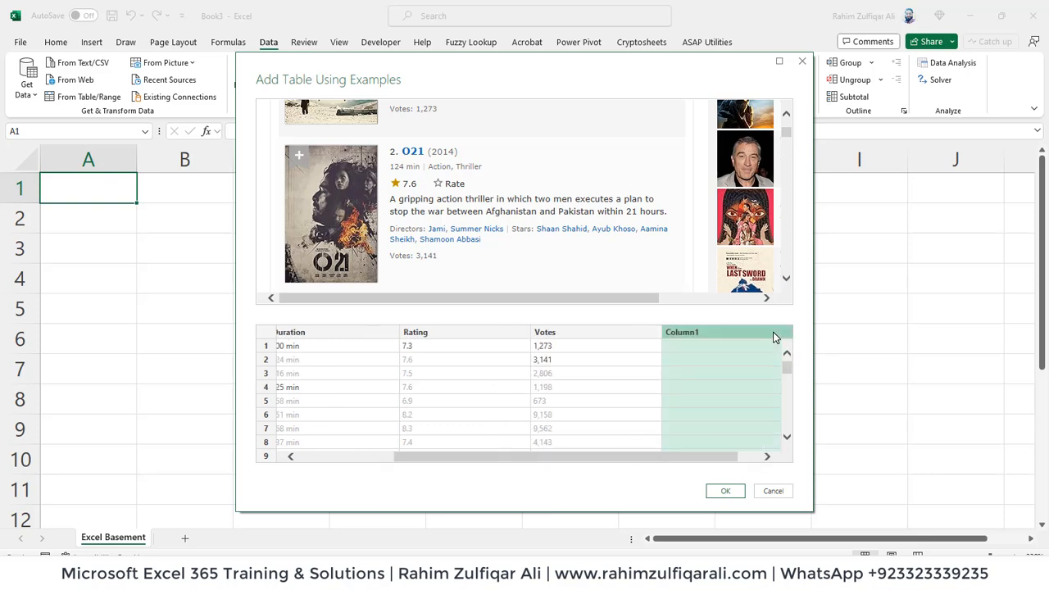
double_click(688, 333)
key(BackSpace)
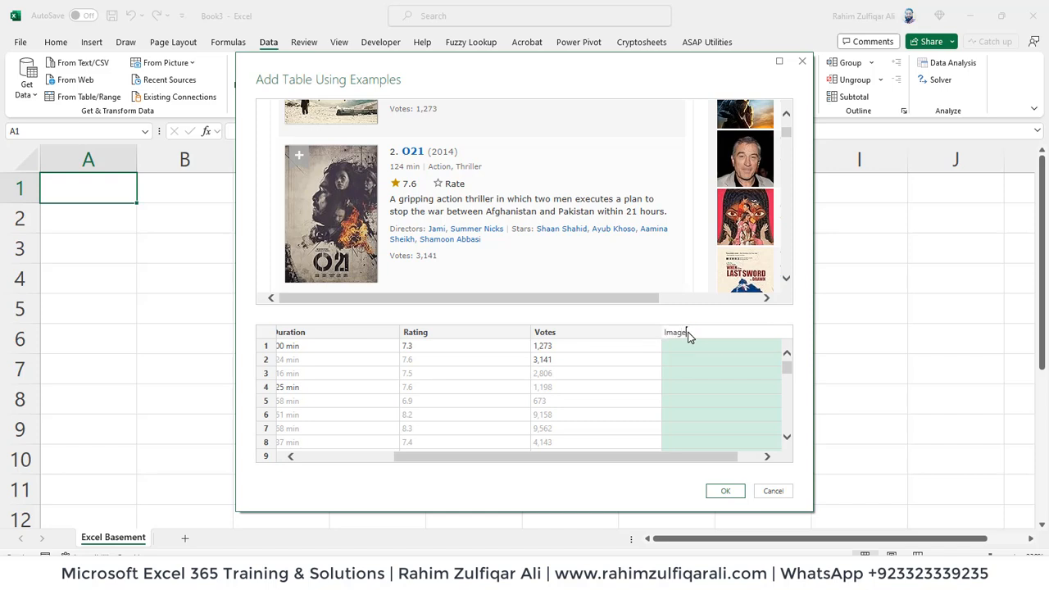
key(Return)
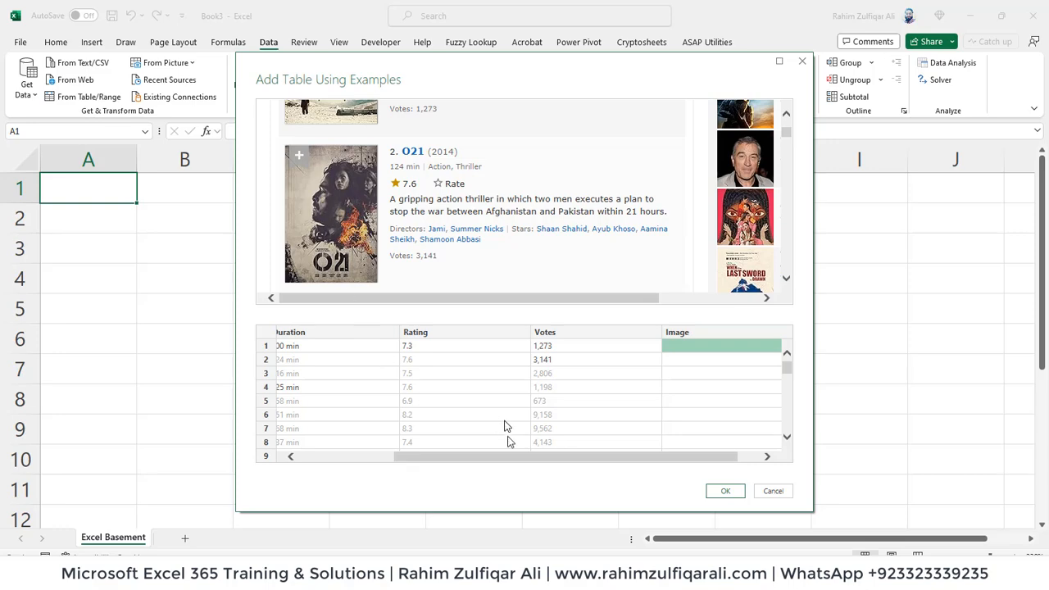
Step: Copy the Mother poster's image address from the IMDb page in the browser and paste it as the first Image example in Excel
key(alt+Tab)
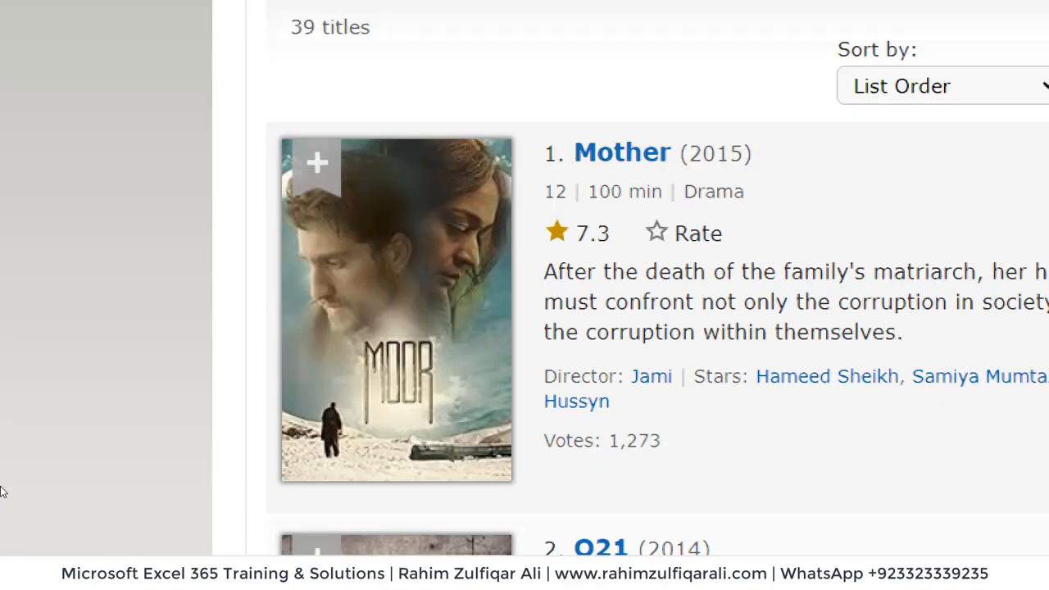
right_click(360, 273)
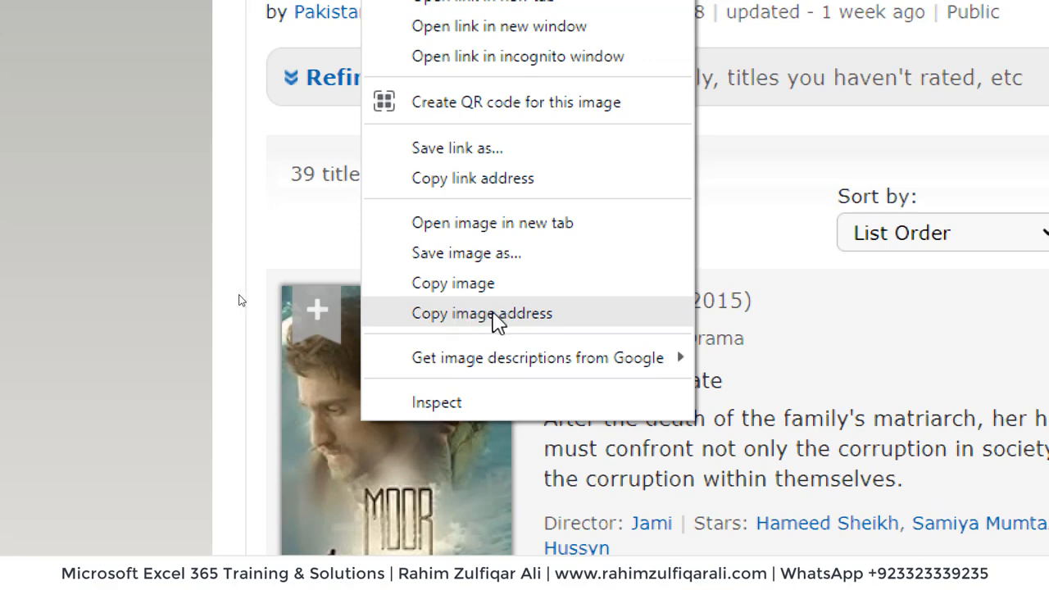
click(491, 318)
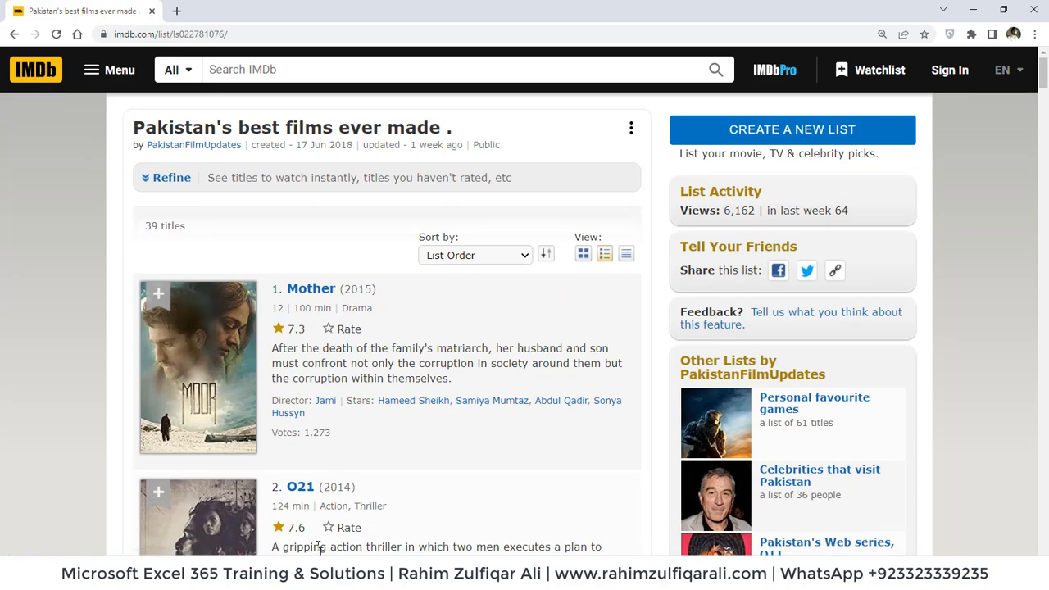
key(alt+Tab)
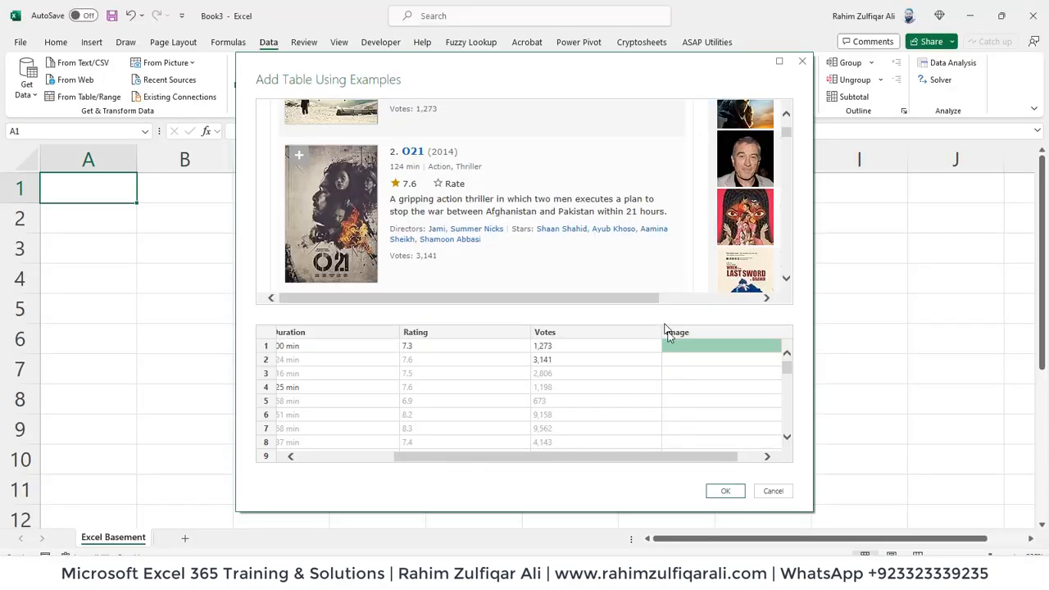
click(687, 349)
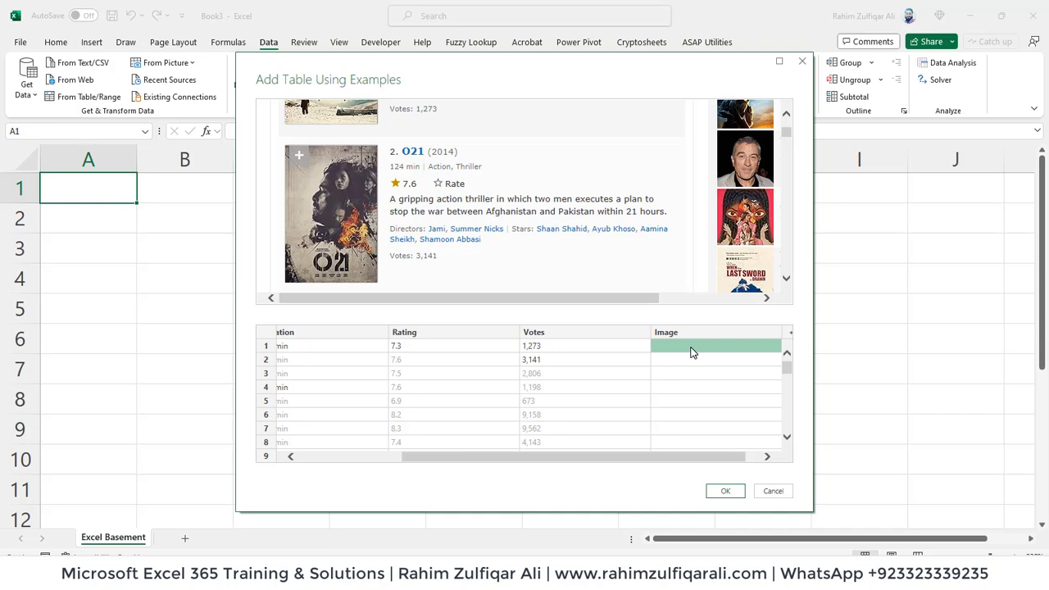
key(ctrl+v)
click(695, 360)
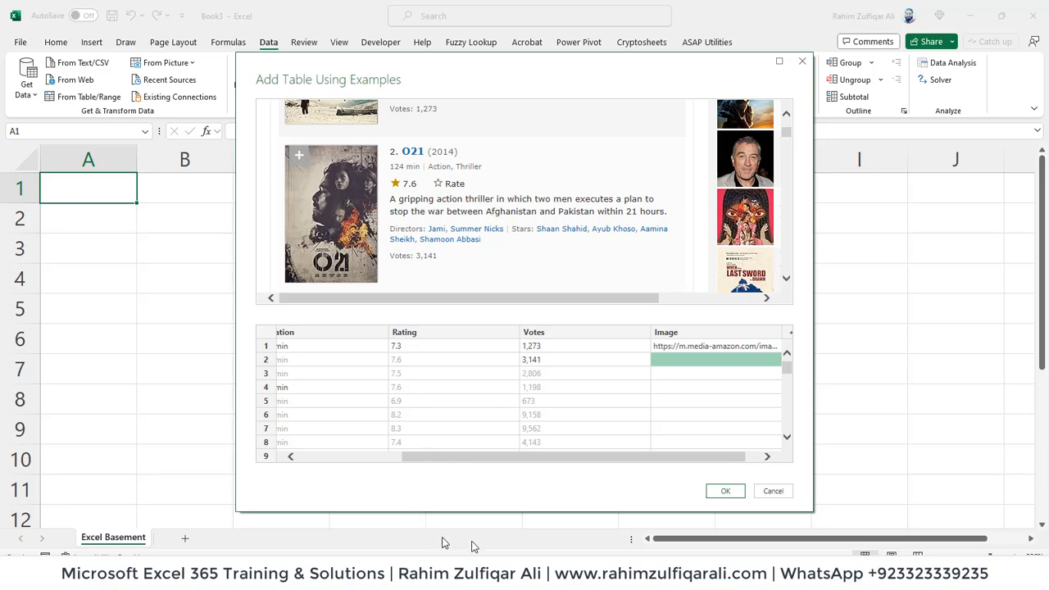
Step: Copy the O21 poster's image address from the IMDb page in the browser and give it as the second Image example in Excel
key(alt+Tab)
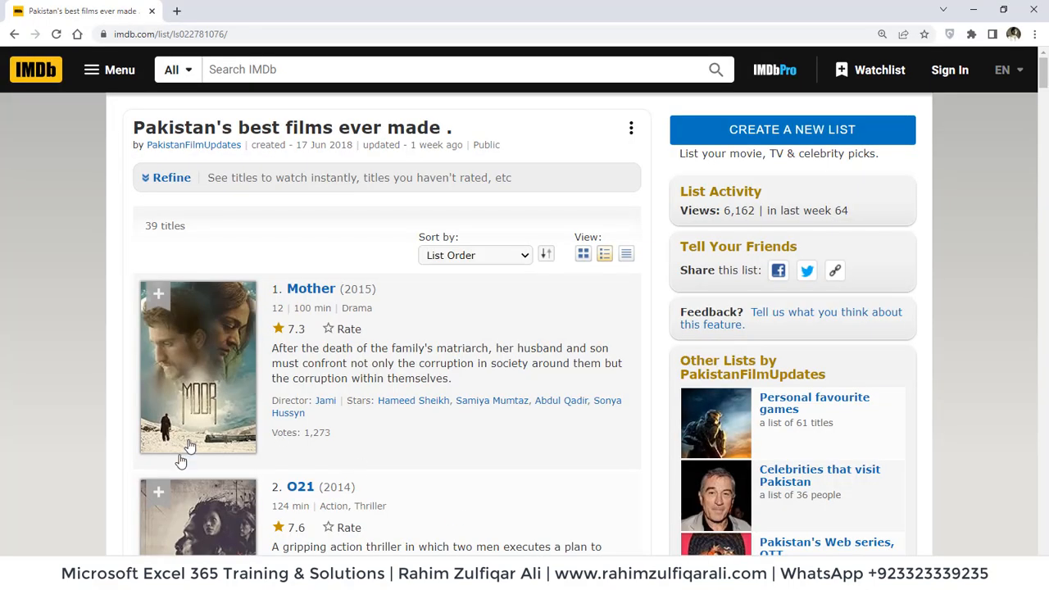
scroll(161, 477, down, 1)
scroll(160, 483, down, 2)
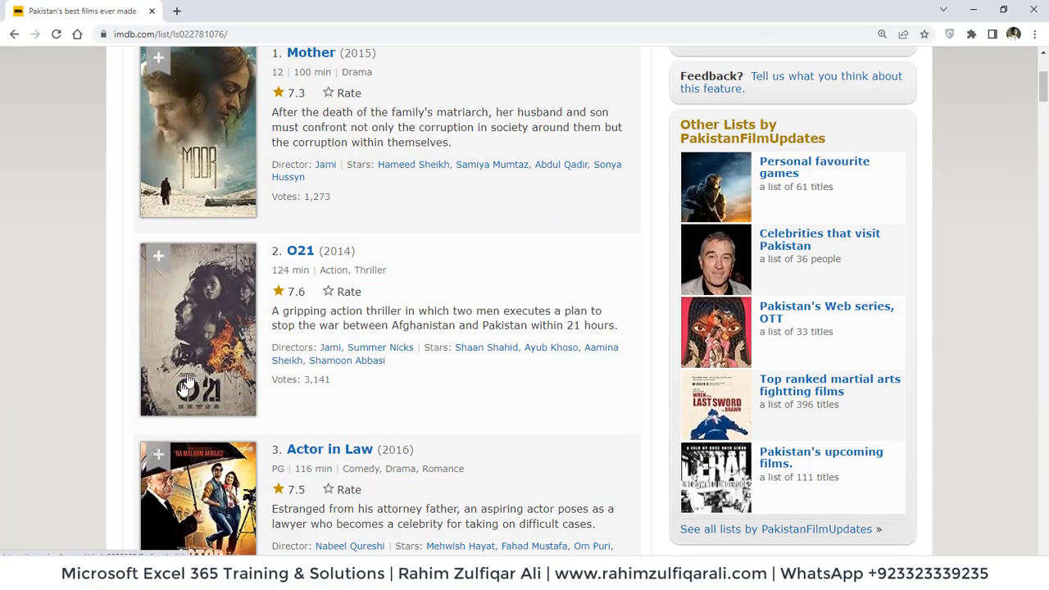
right_click(191, 375)
click(227, 317)
key(alt+Tab)
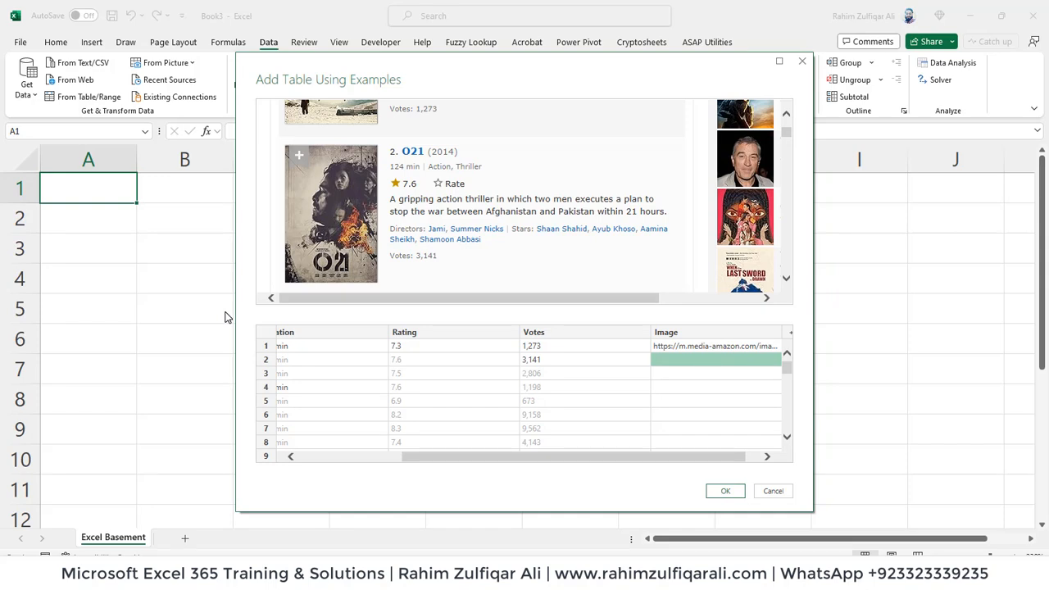
key(ctrl+v)
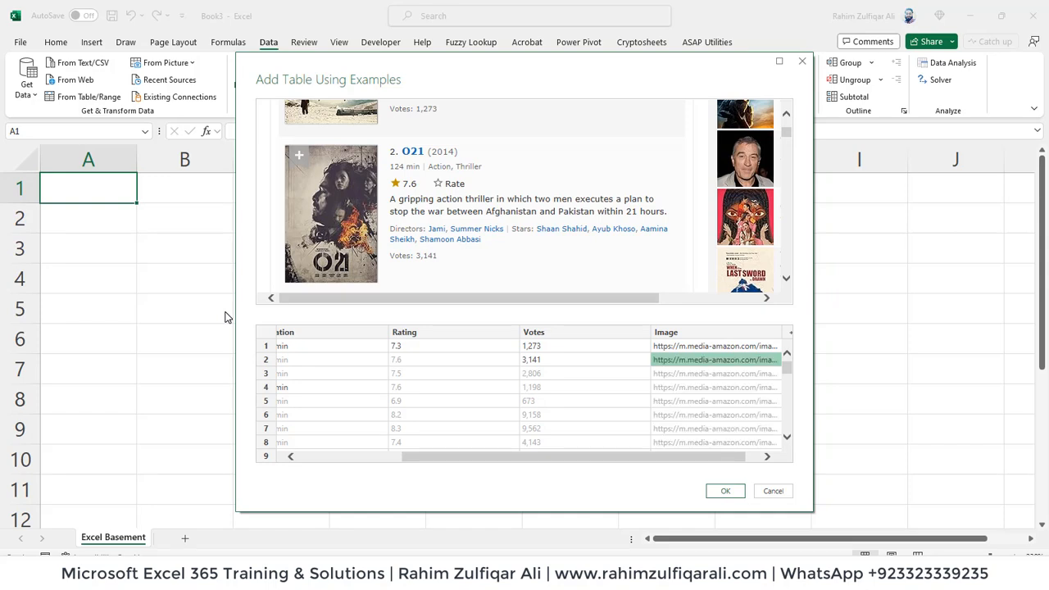
Step: Accept the example table and load the custom table Table 10 into the workbook
click(753, 459)
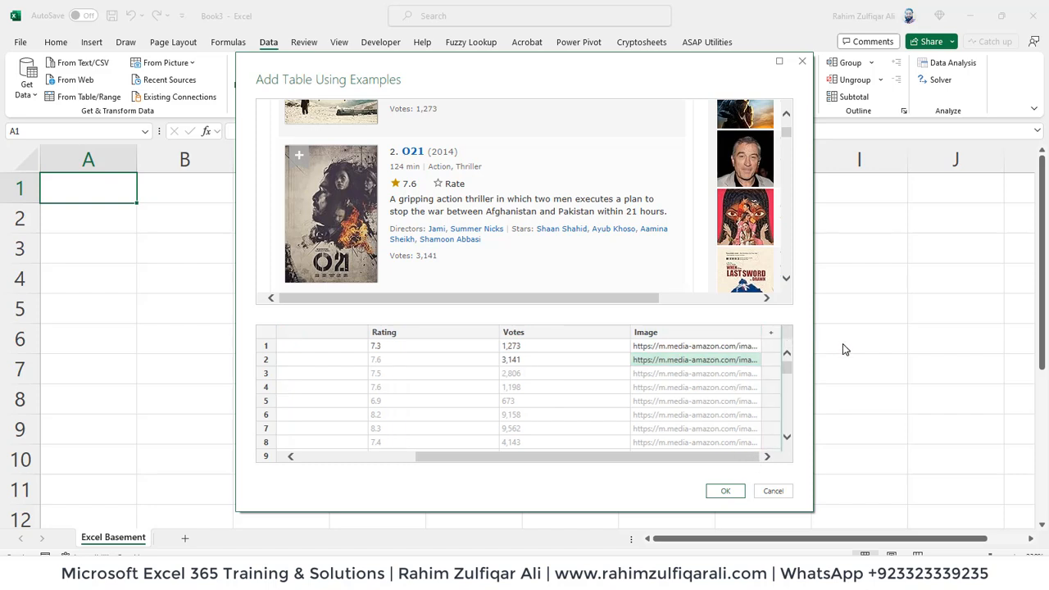
click(725, 491)
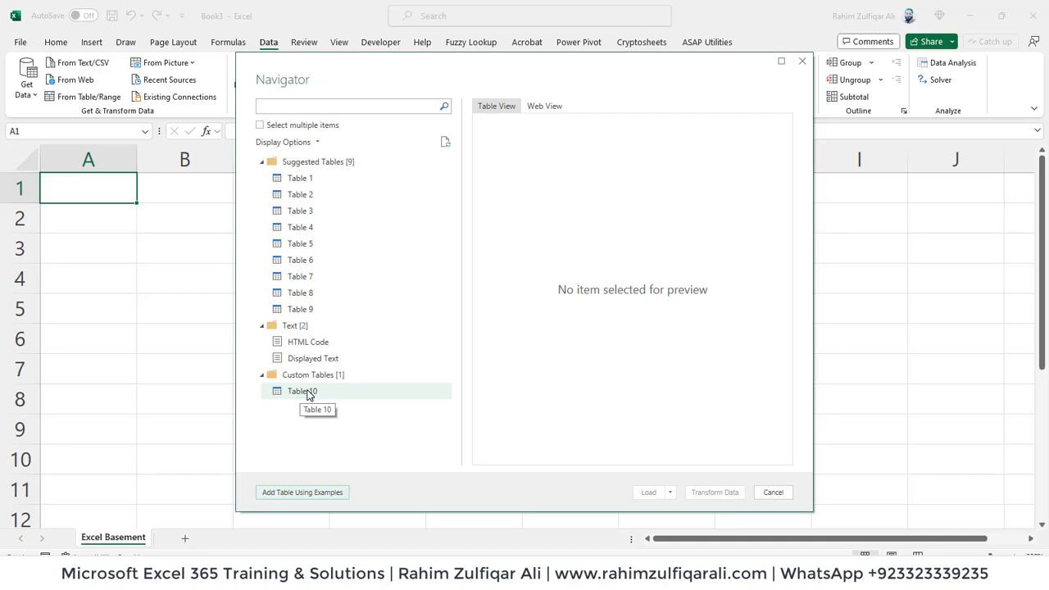
click(312, 393)
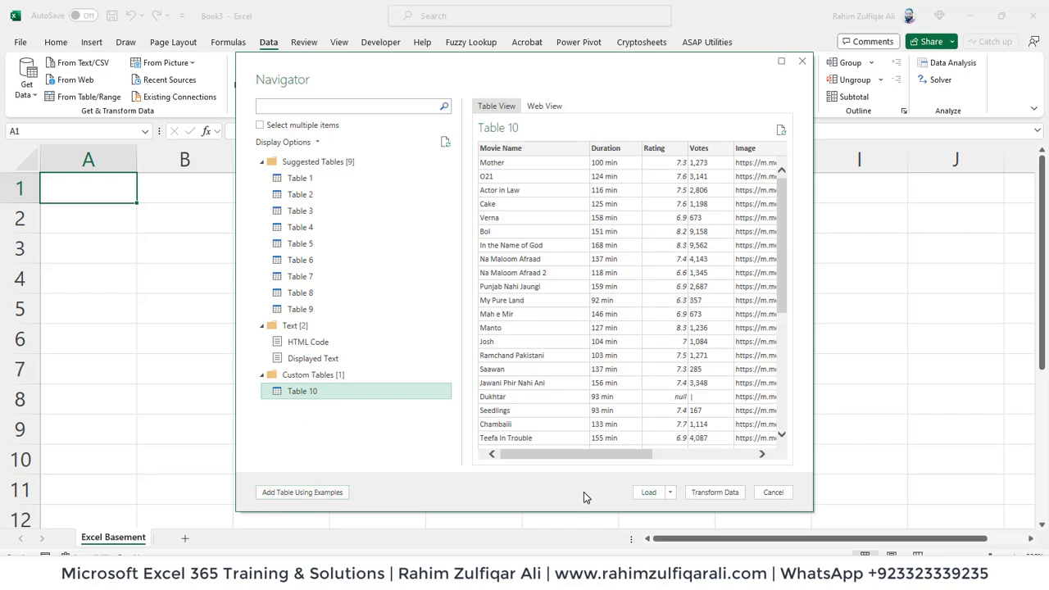
click(648, 494)
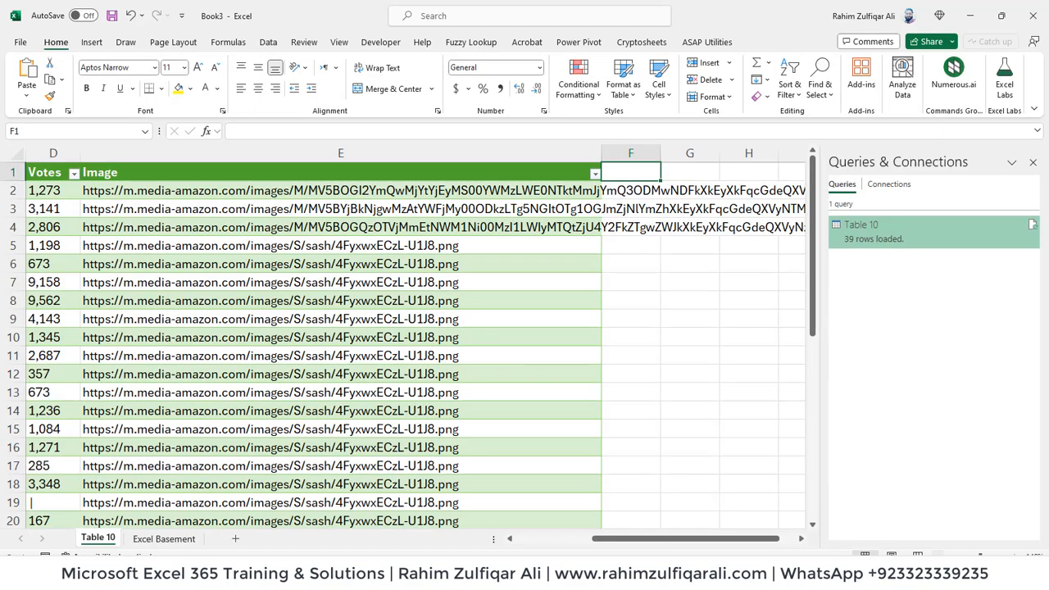
Step: Add a table column headed Image Func in F1, beside the Image column
text(Image)
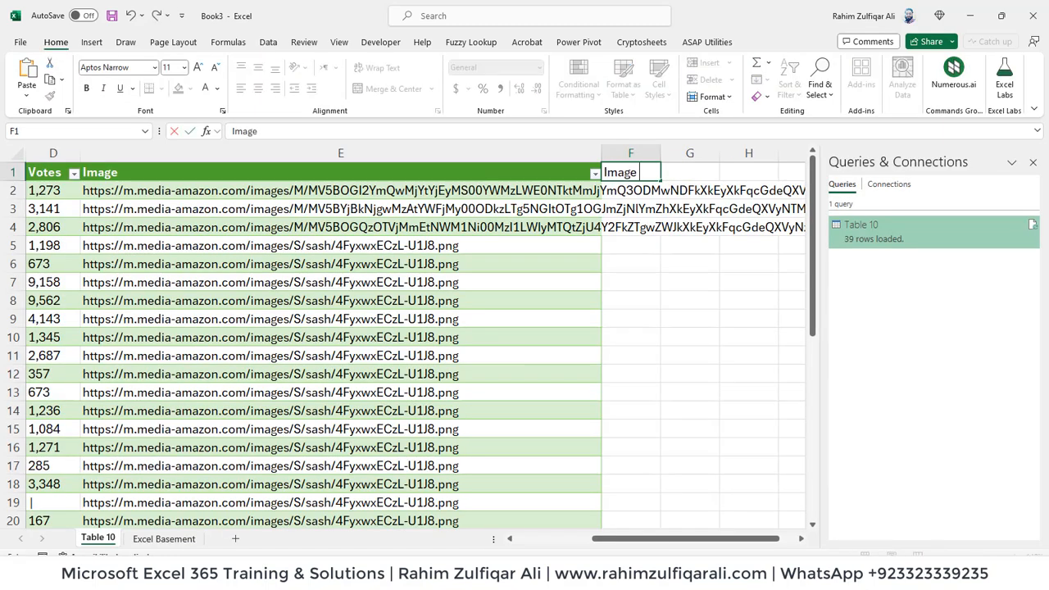
text( Fun)
key(Return)
text(=i)
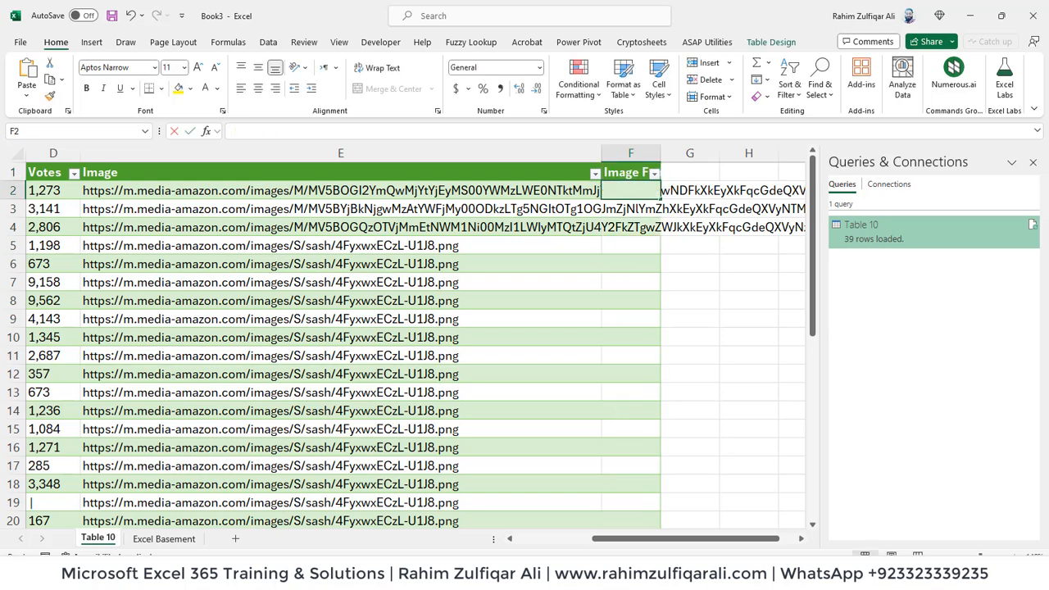
text(mage)
key(Tab)
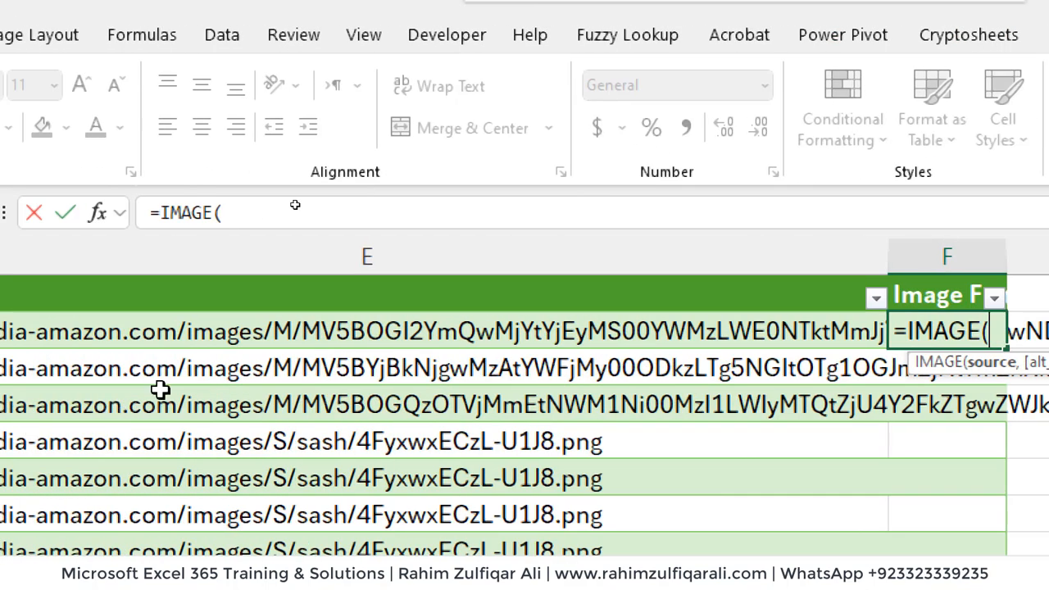
click(320, 343)
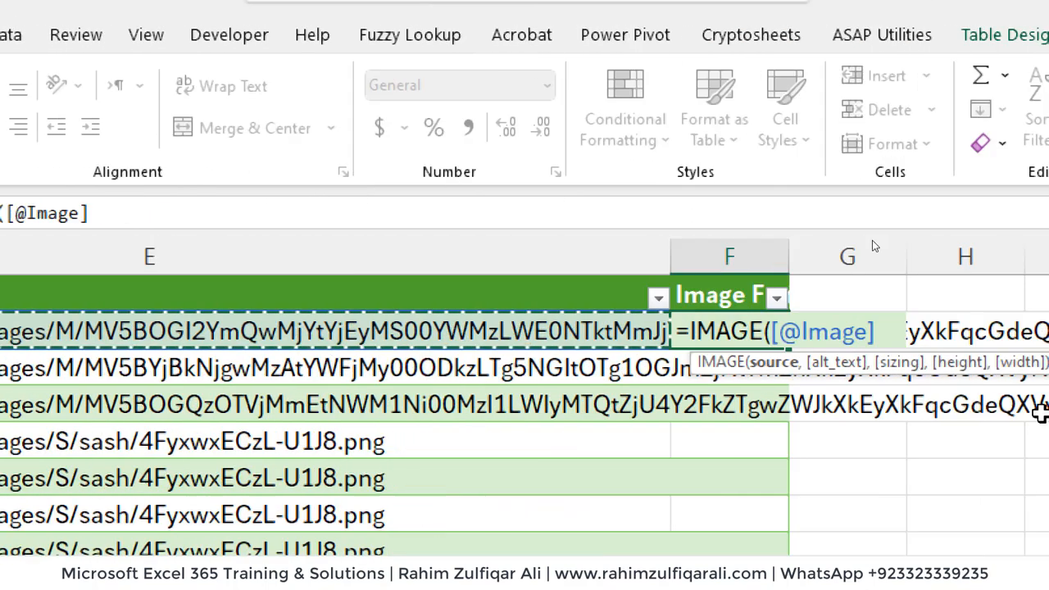
text())
key(Return)
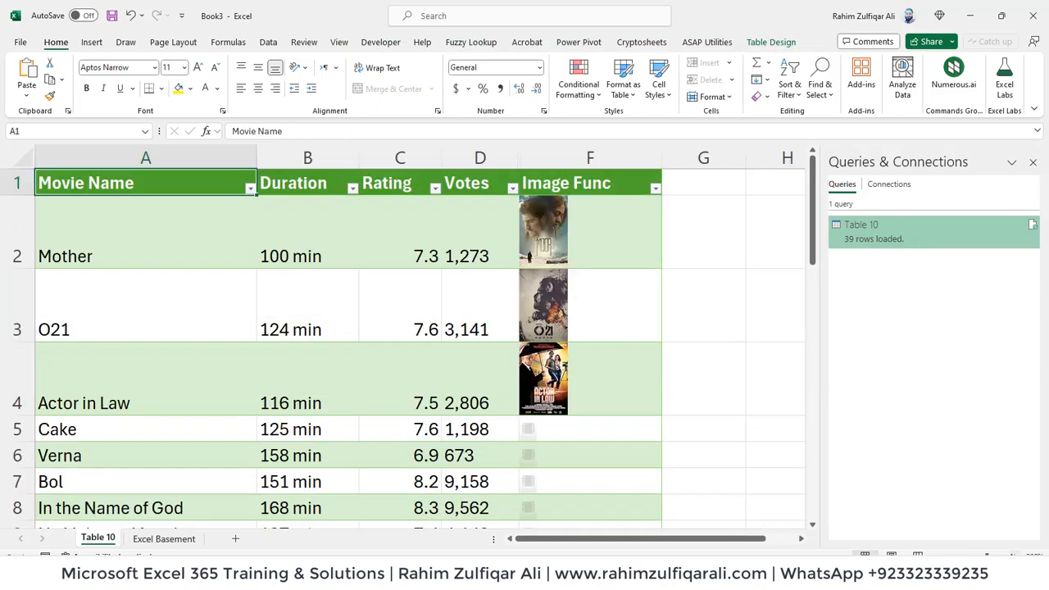
click(566, 320)
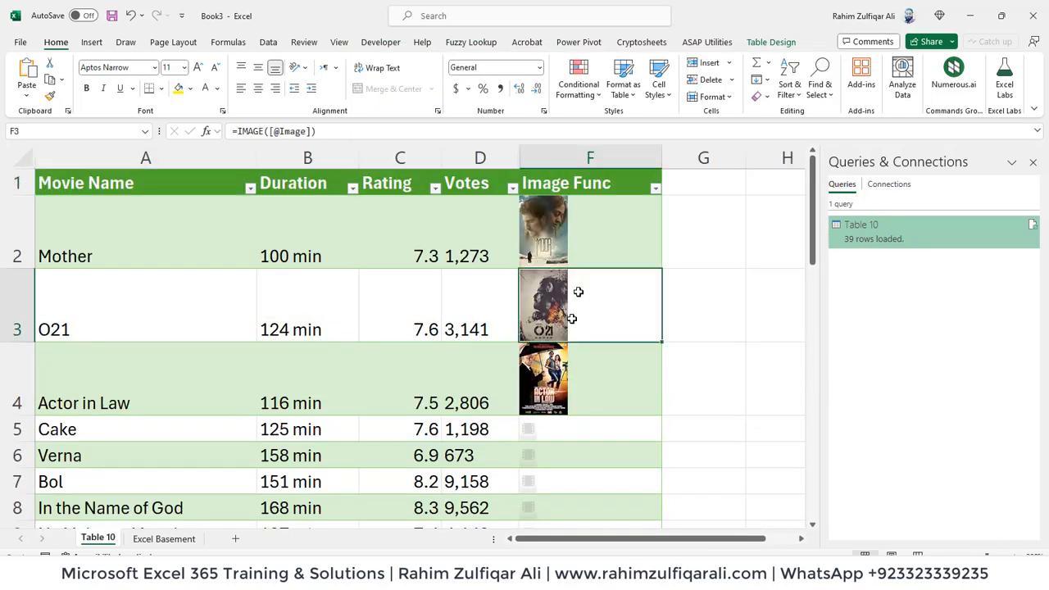
click(110, 259)
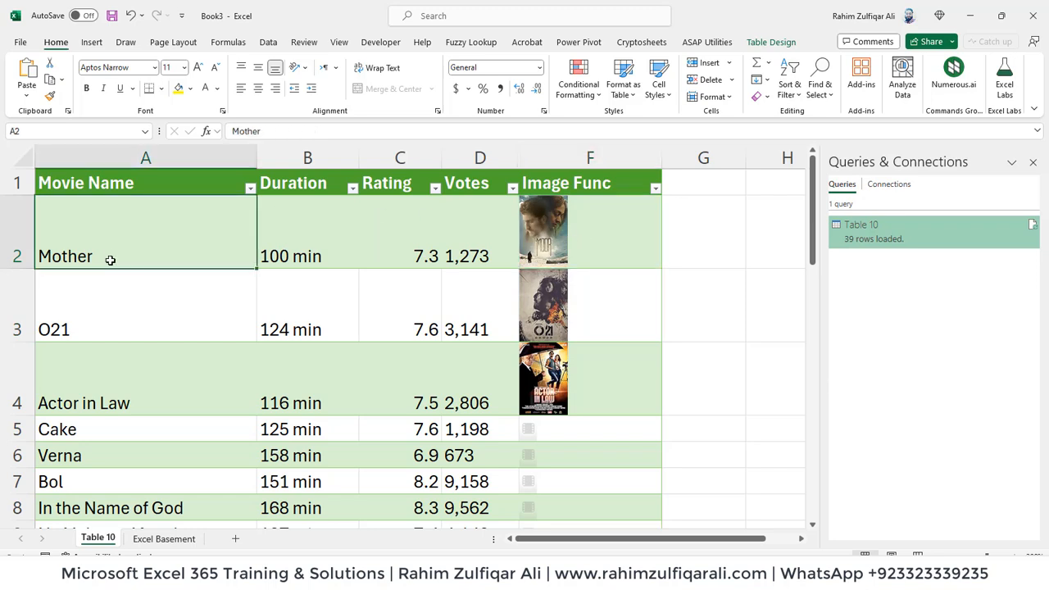